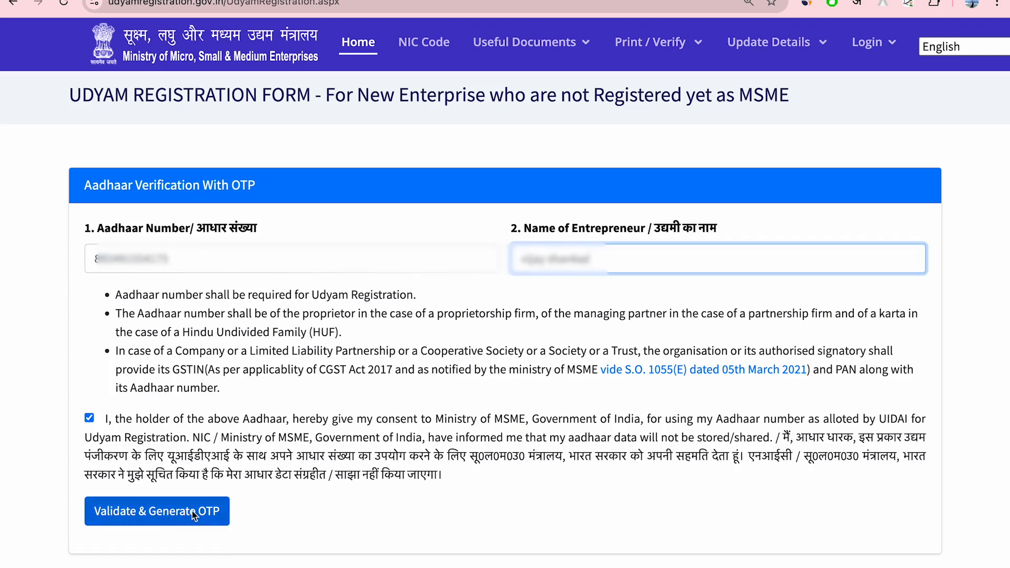
Generate an Aadhaar OTP, enter the received code and validate it to verify the Aadhaar.
click(193, 515)
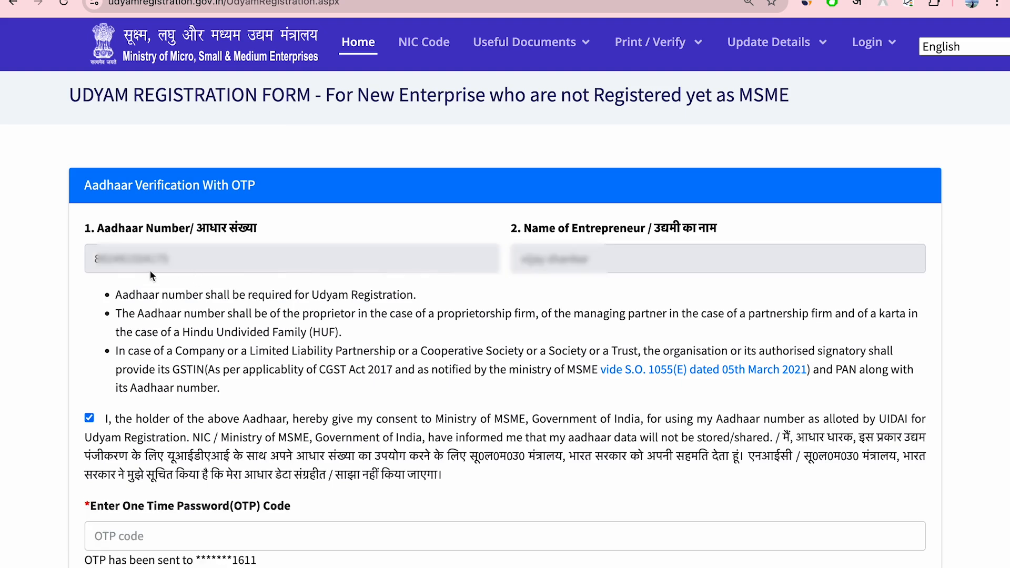
drag(138, 261, 186, 269)
click(177, 537)
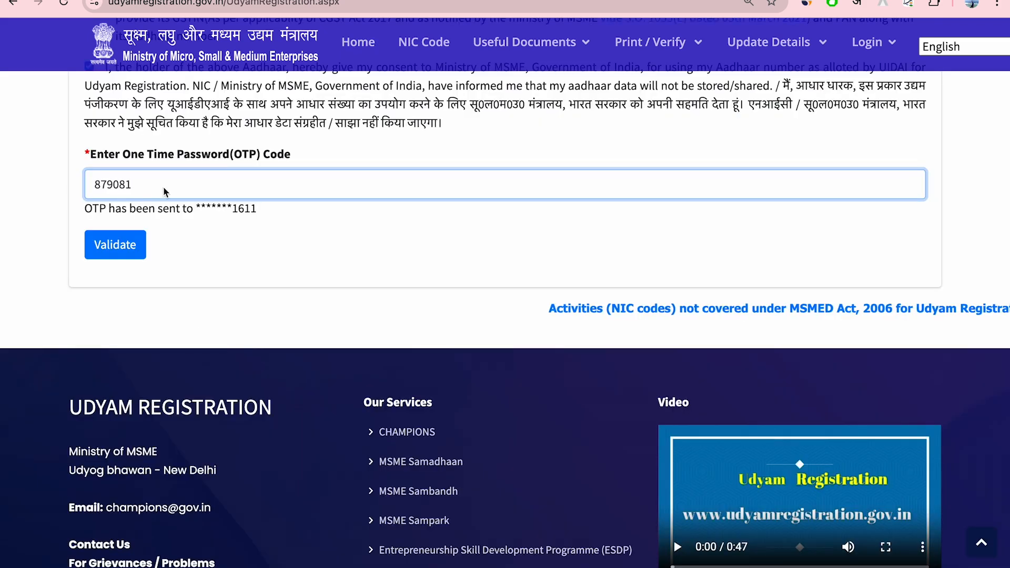
click(122, 249)
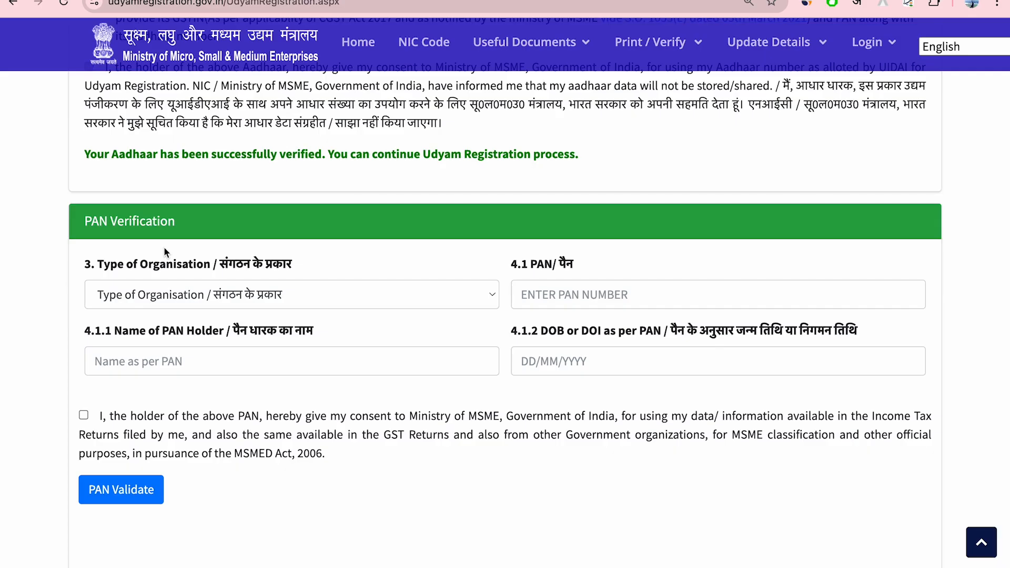
Select 1. Proprietary as the Type of Organisation.
scroll(262, 323, down, 1)
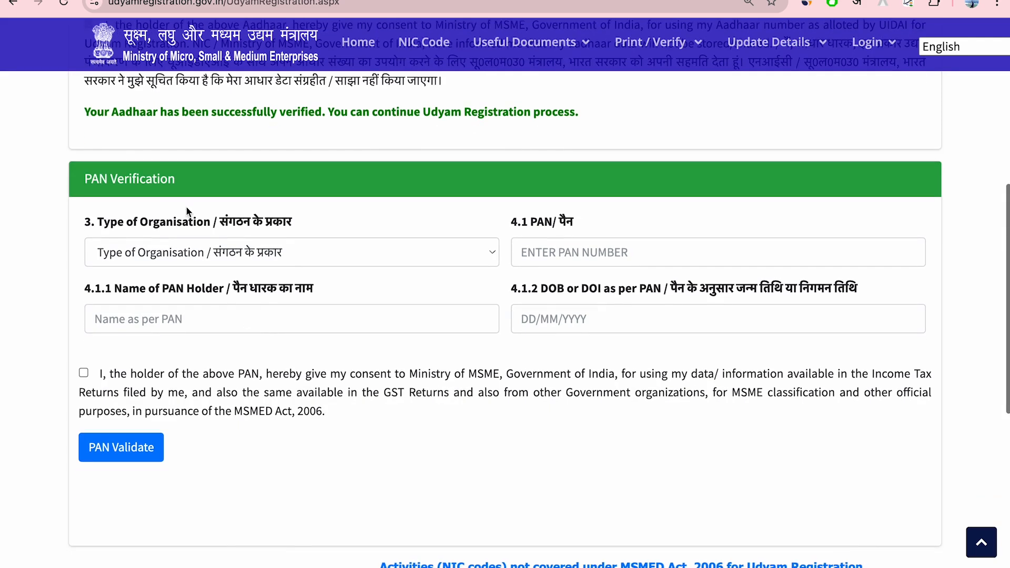
drag(99, 182, 177, 179)
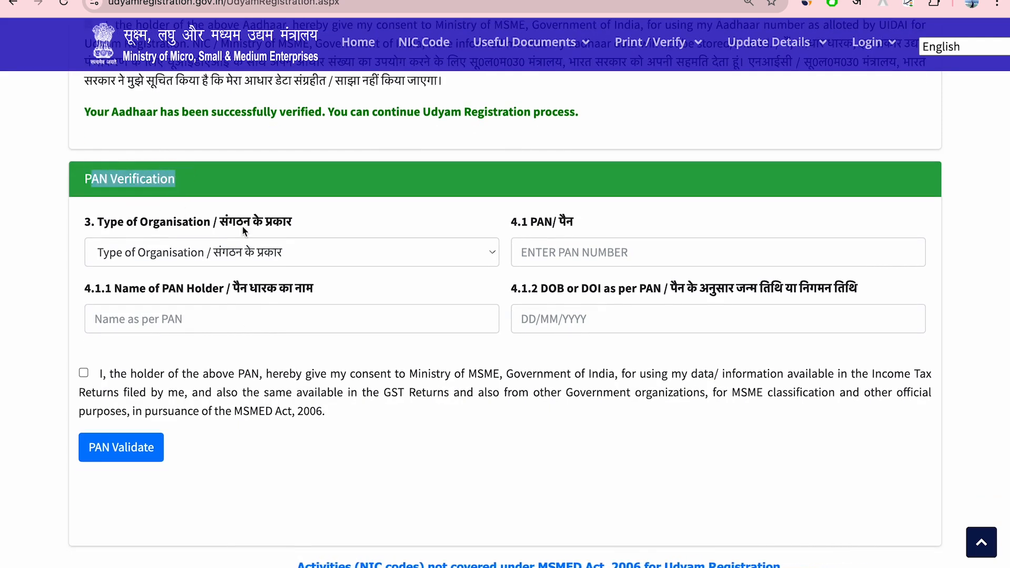
click(229, 253)
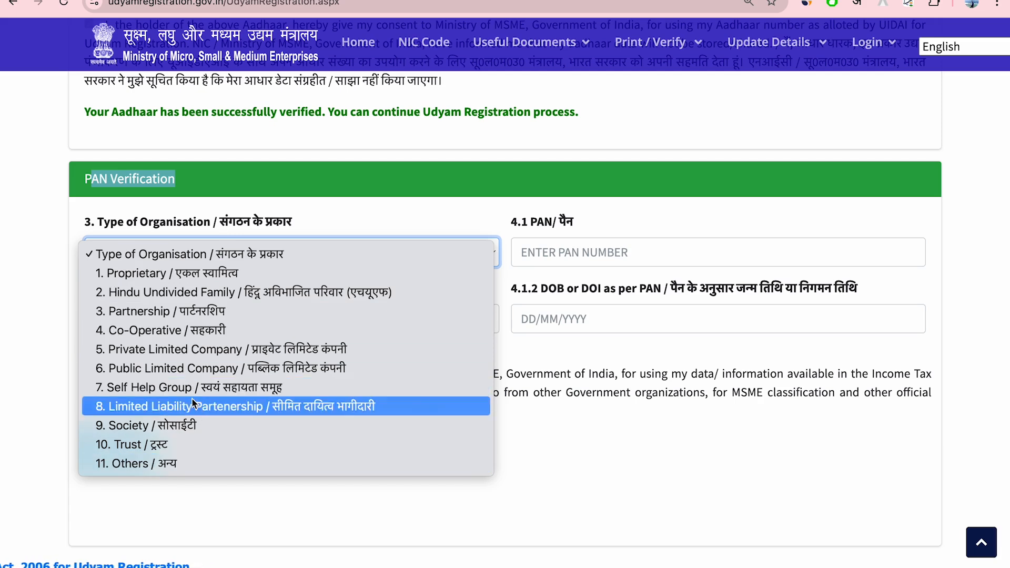
click(162, 273)
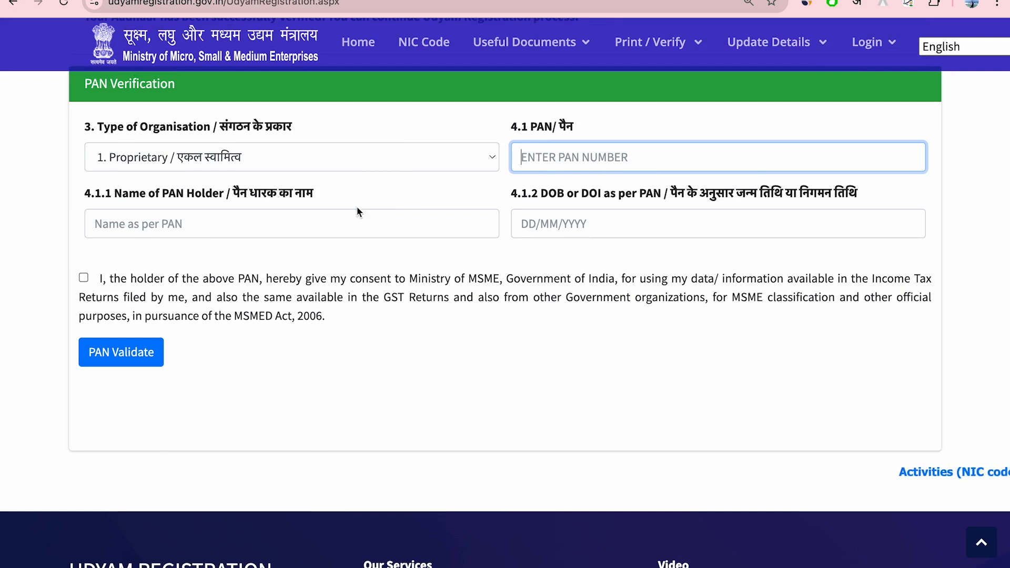
click(127, 232)
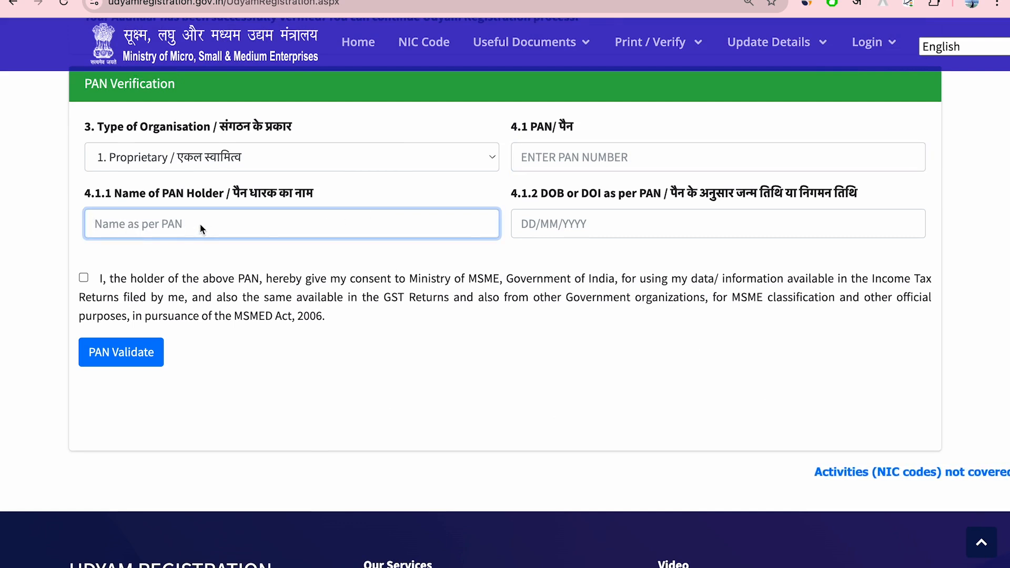
click(558, 224)
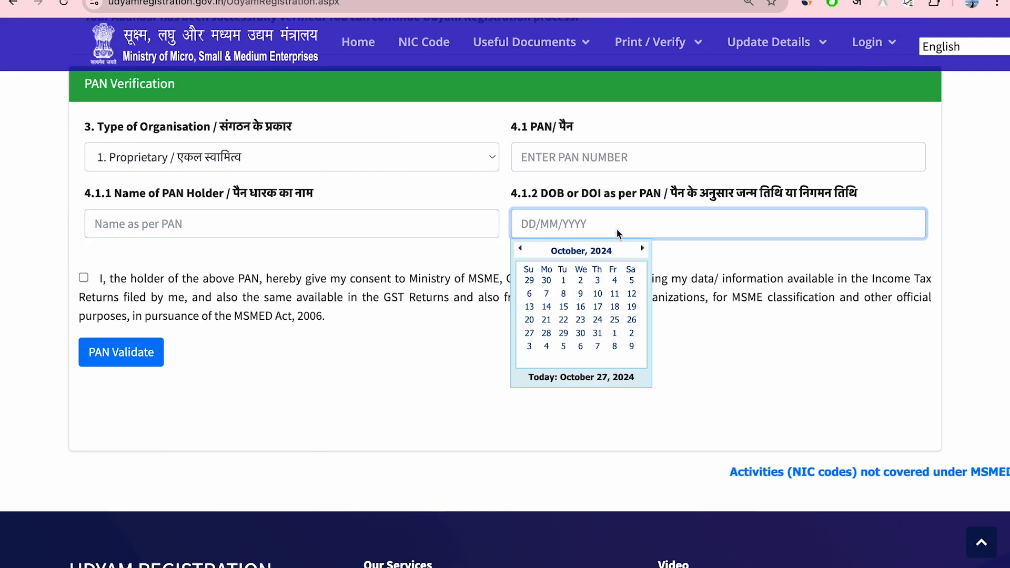
click(583, 250)
click(583, 250)
click(526, 250)
click(618, 304)
click(601, 305)
click(598, 310)
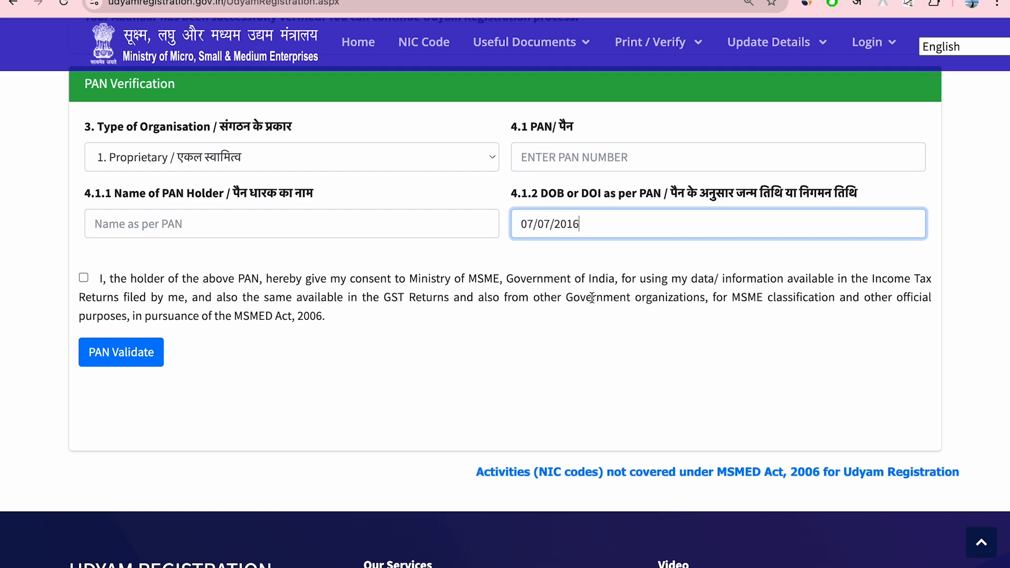
click(84, 278)
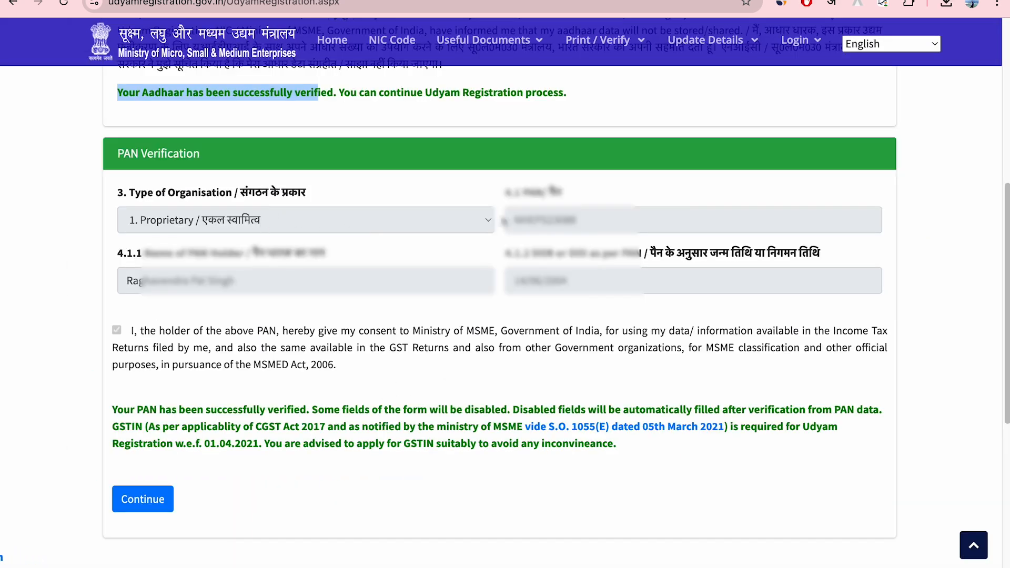
Continue past PAN verification and answer No to 'Do you have GSTIN?'.
click(150, 506)
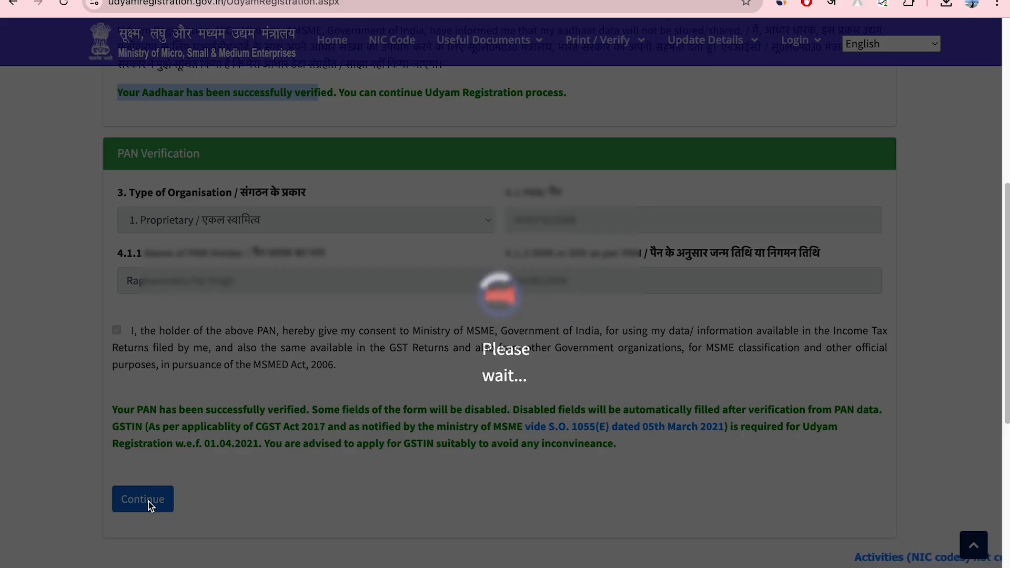
scroll(390, 335, down, 5)
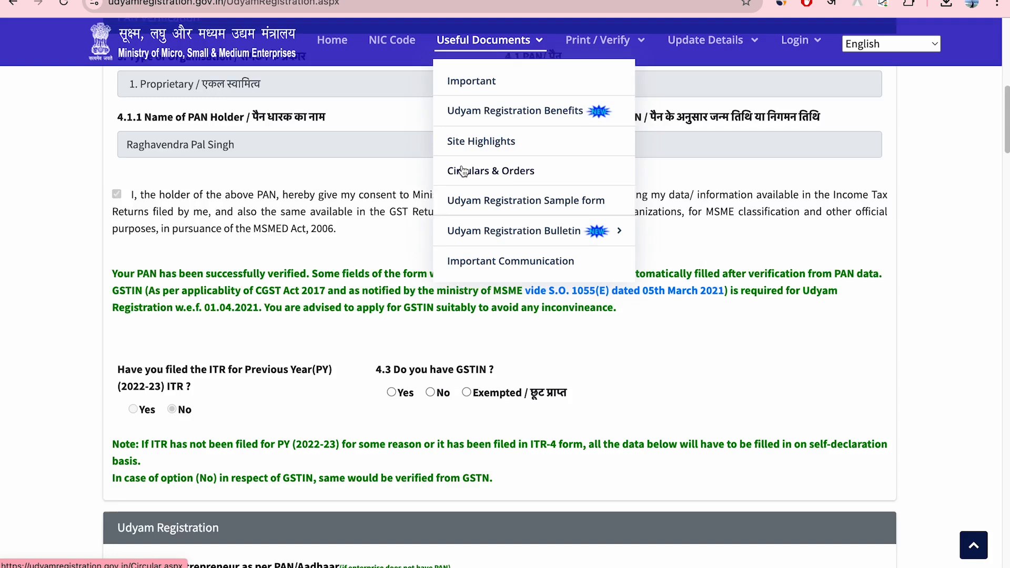
click(429, 275)
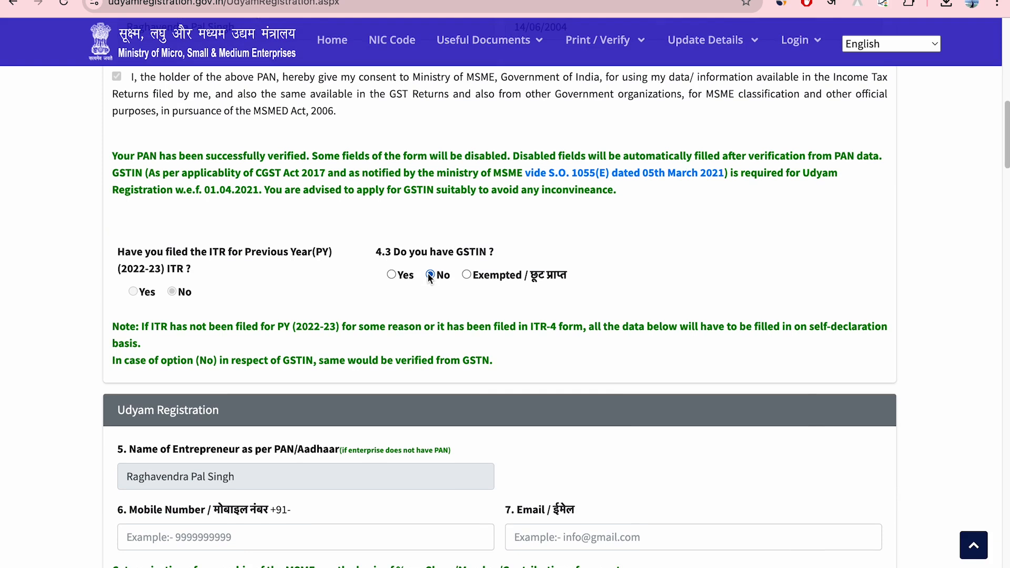
Fill in the entrepreneur's mobile number and e-mail address.
scroll(430, 277, down, 5)
click(333, 265)
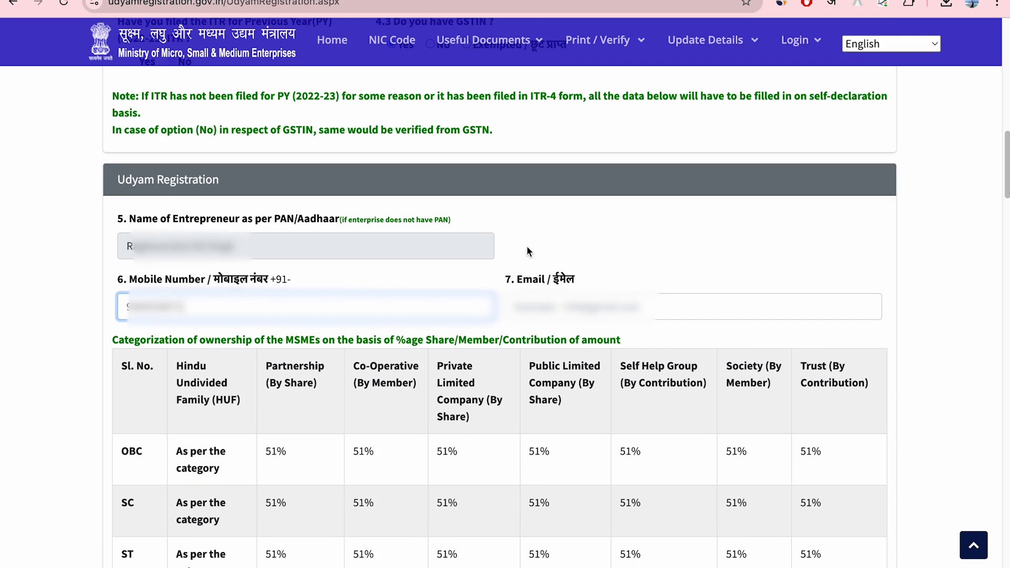
click(618, 304)
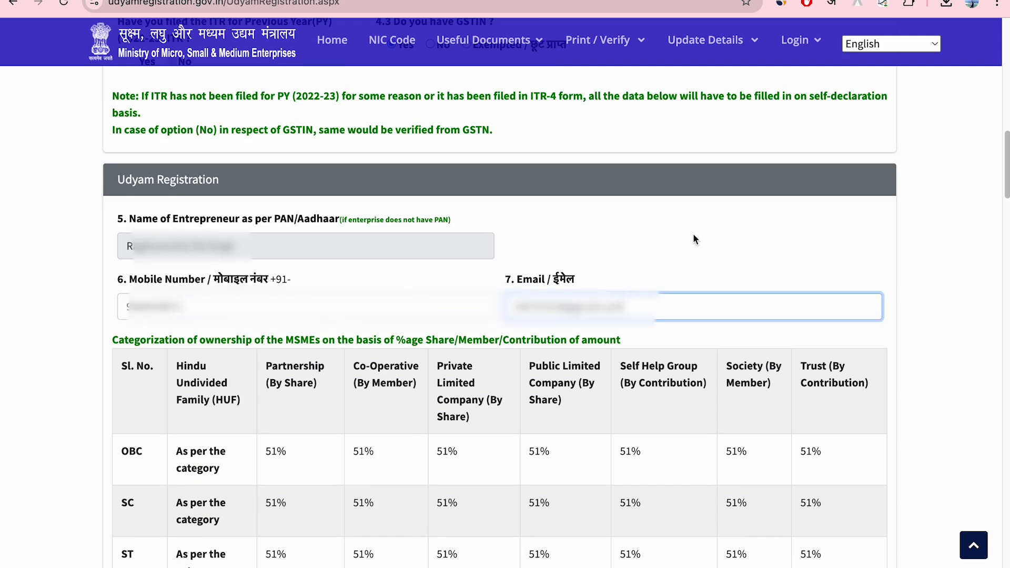
scroll(694, 239, down, 7)
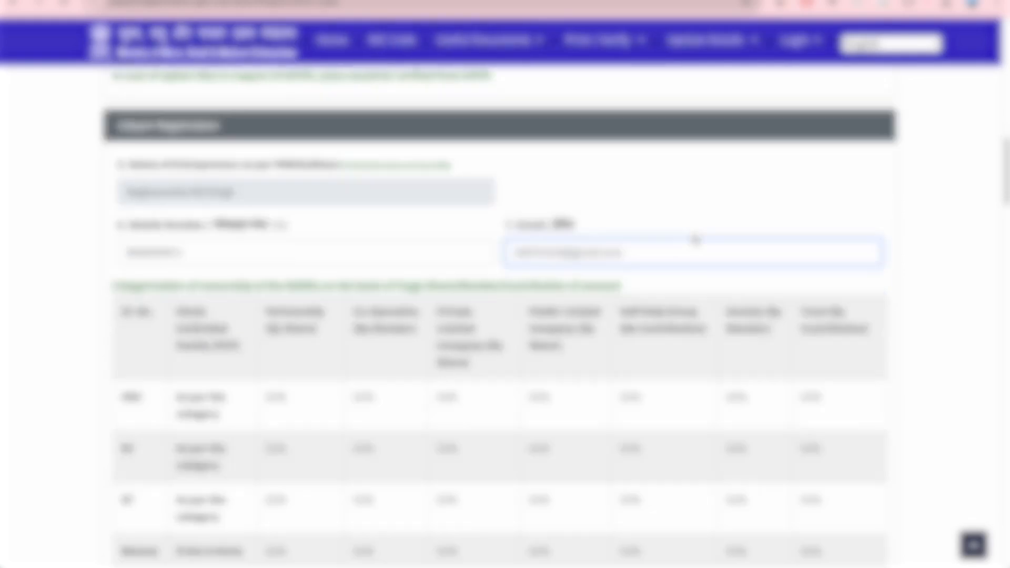
Set social category OBC, gender Male, and Specially Abled (DIVYANG) No.
click(185, 342)
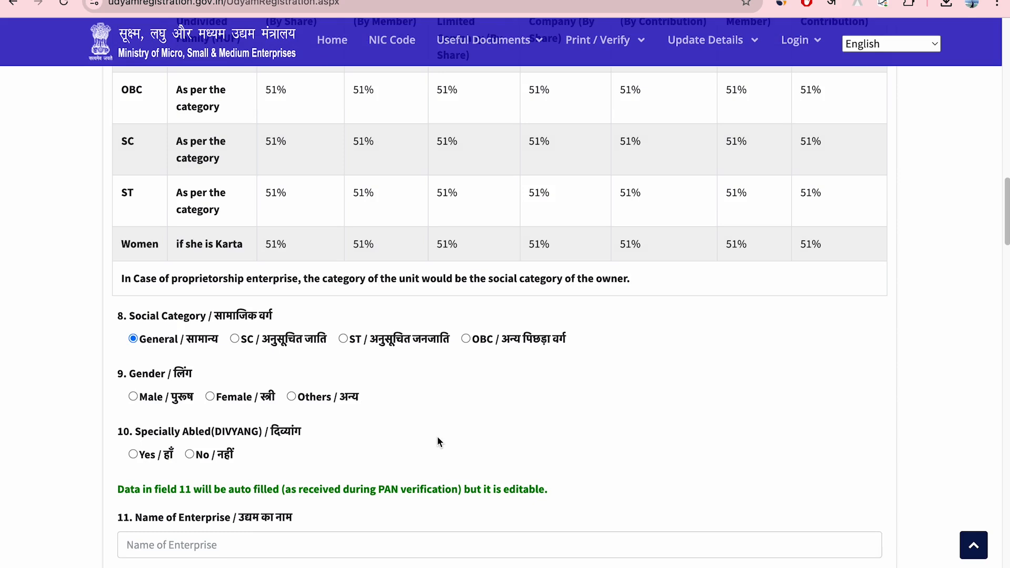
click(143, 398)
scroll(143, 397, down, 3)
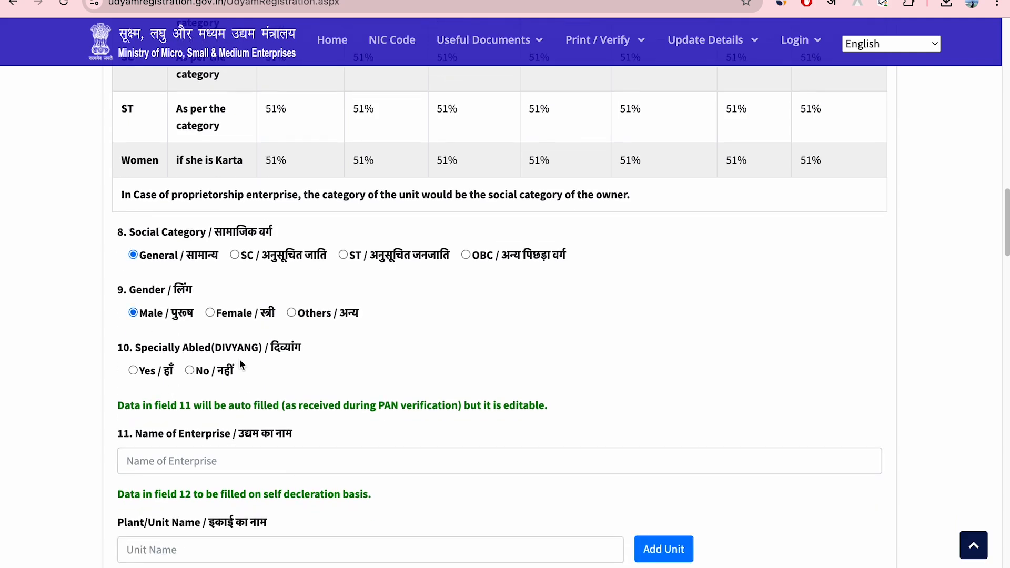
click(190, 371)
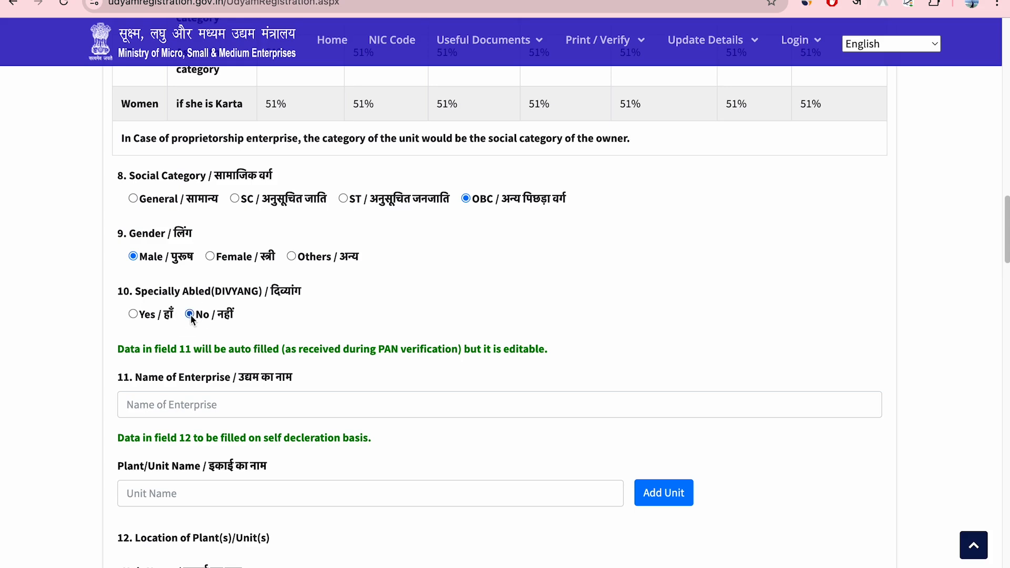
Paste in the Name of Enterprise.
scroll(190, 315, down, 3)
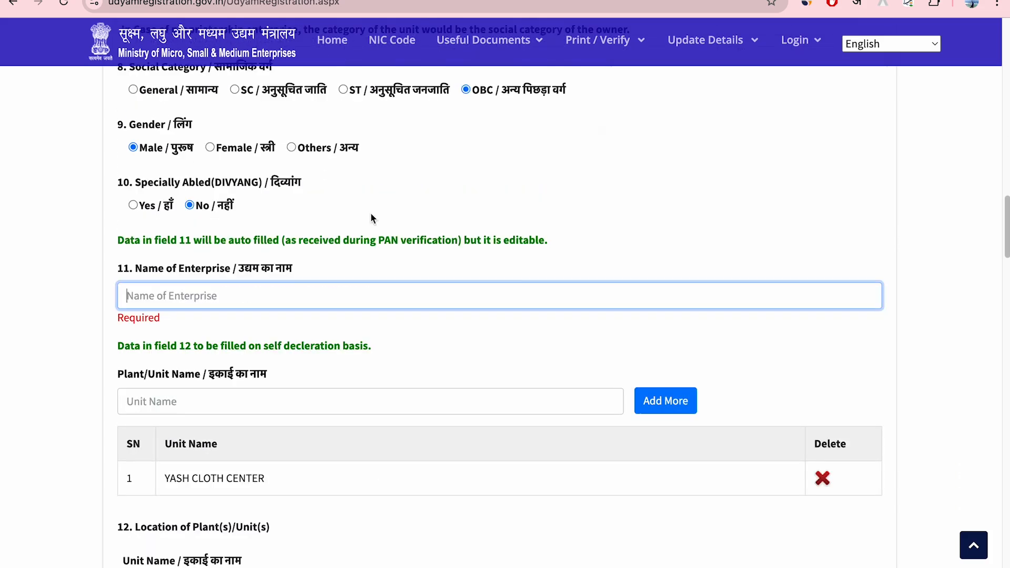
text(YASH CLOTH CENTER)
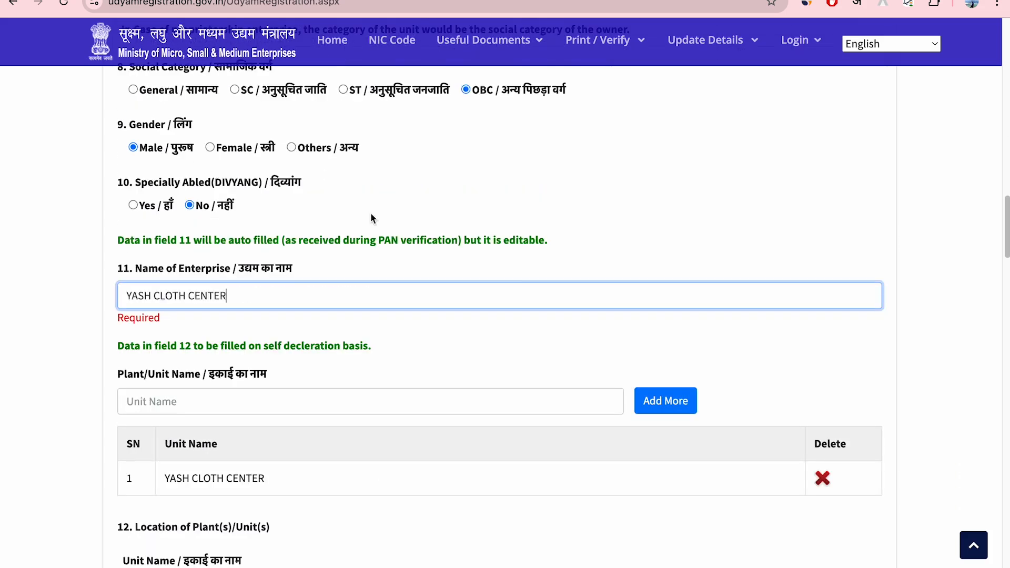
click(601, 190)
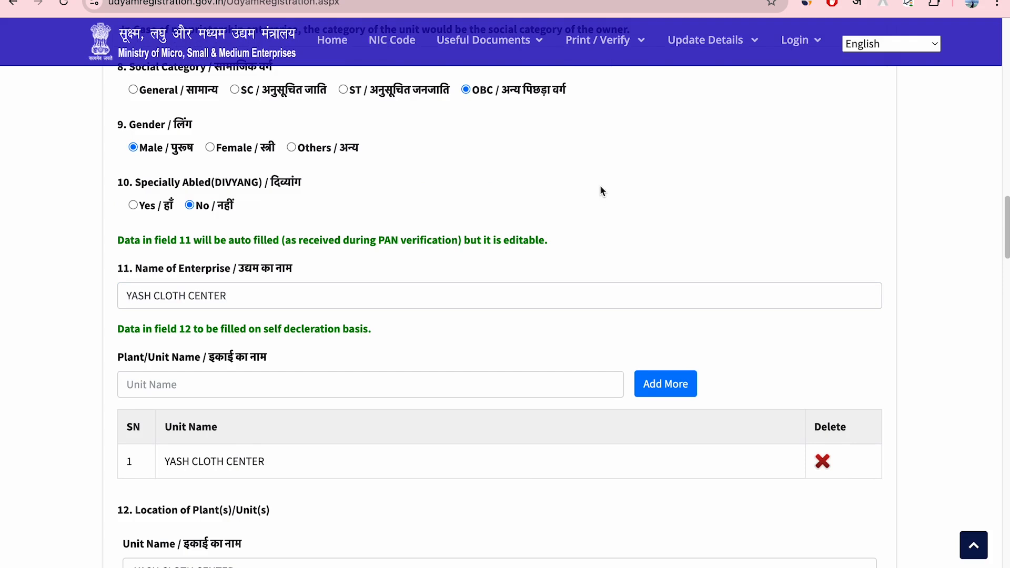
scroll(600, 184, up, 2)
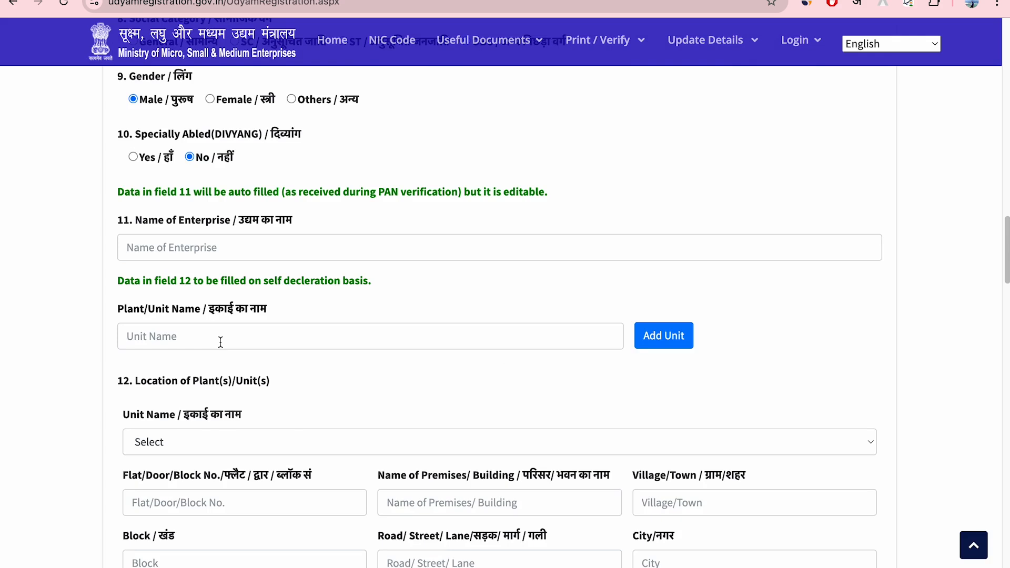
Paste the plant/unit name and add it to the unit list.
click(218, 342)
text(YASH CLOTH CENTER)
click(637, 341)
Choose YASH CLOTH CENTER as the unit to locate and enter flat number 00 and address details.
scroll(486, 412, down, 1)
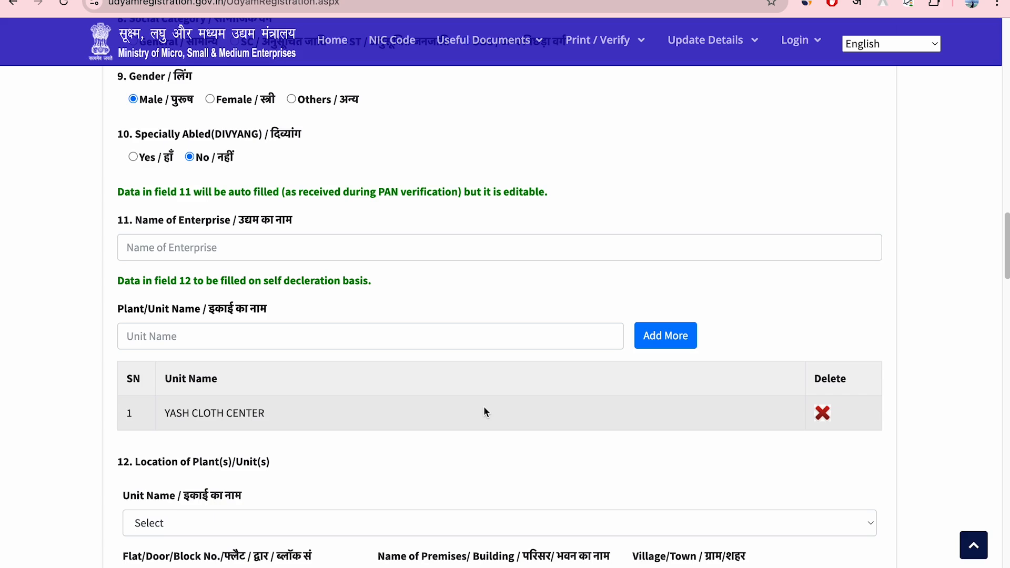
scroll(484, 407, down, 1)
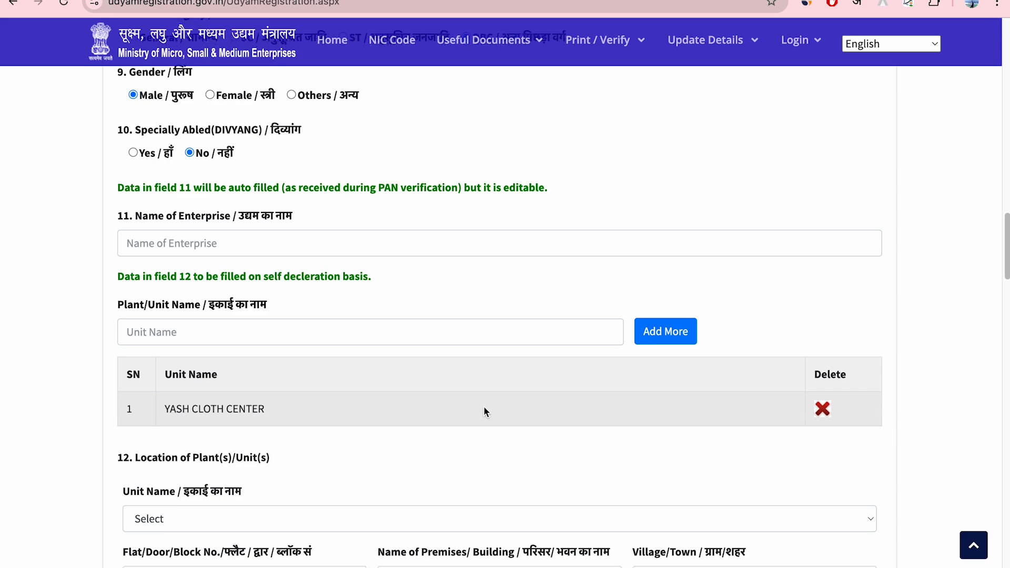
scroll(484, 406, down, 5)
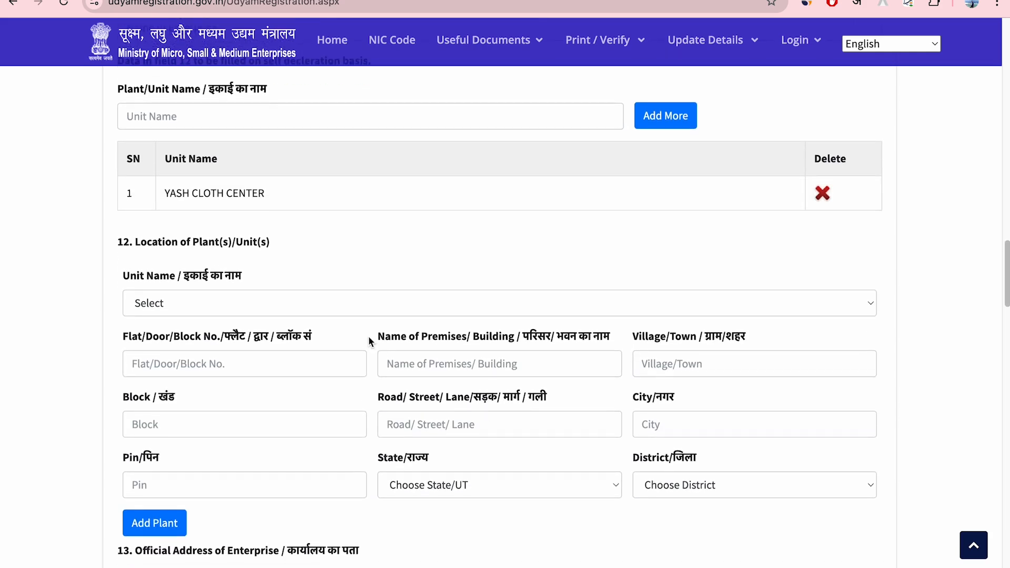
click(364, 306)
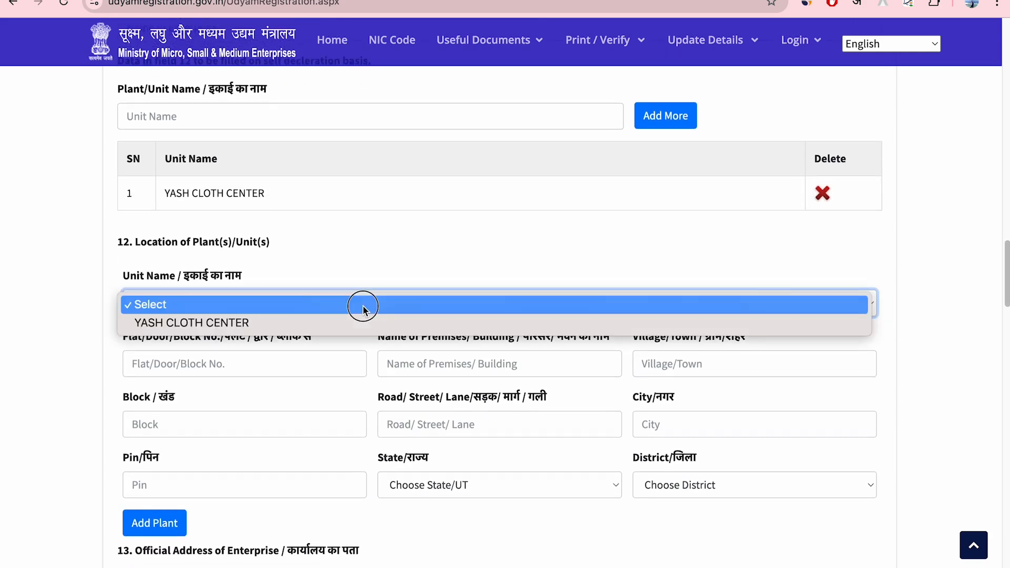
click(317, 318)
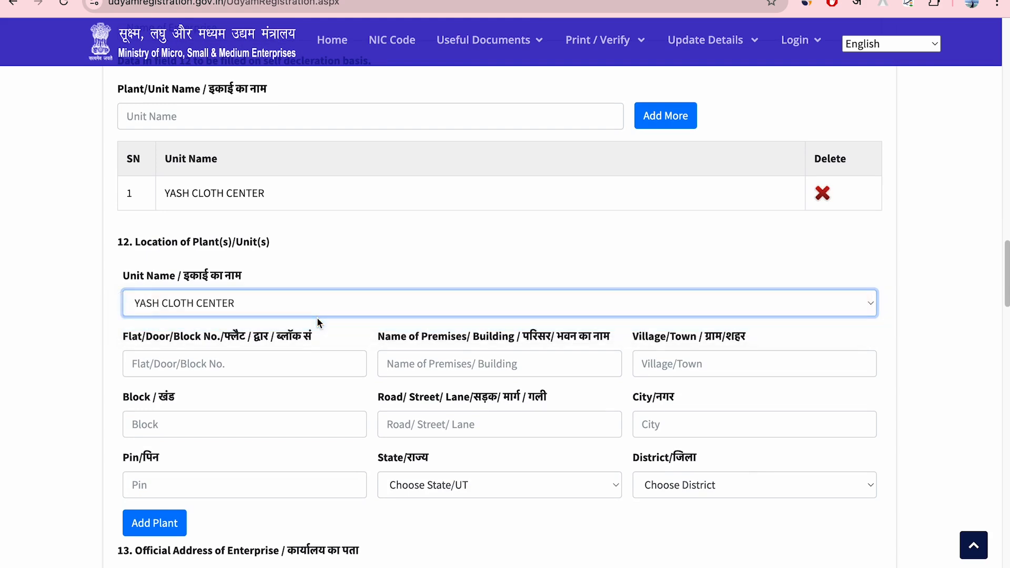
click(270, 362)
text(00)
click(424, 364)
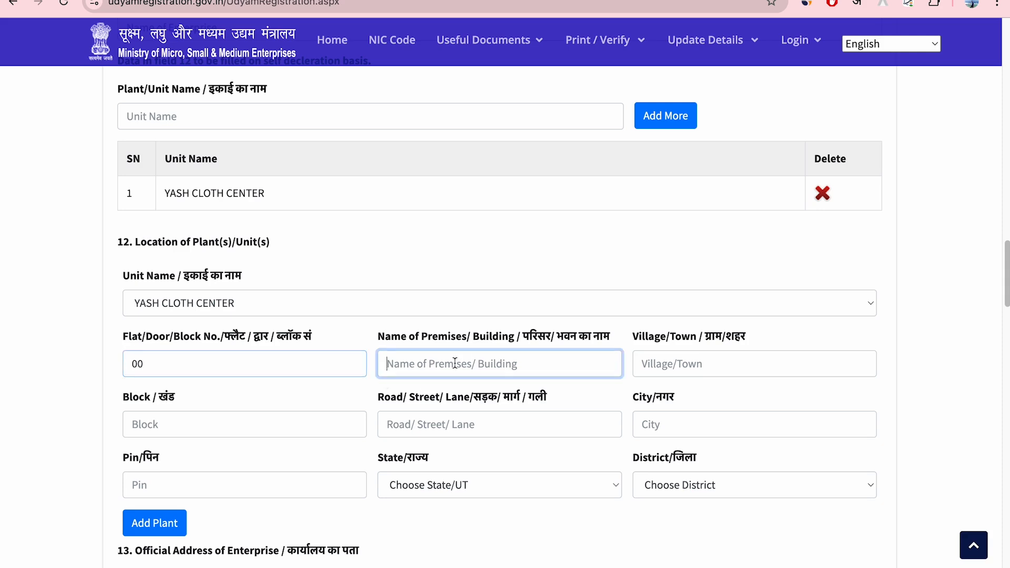
click(270, 362)
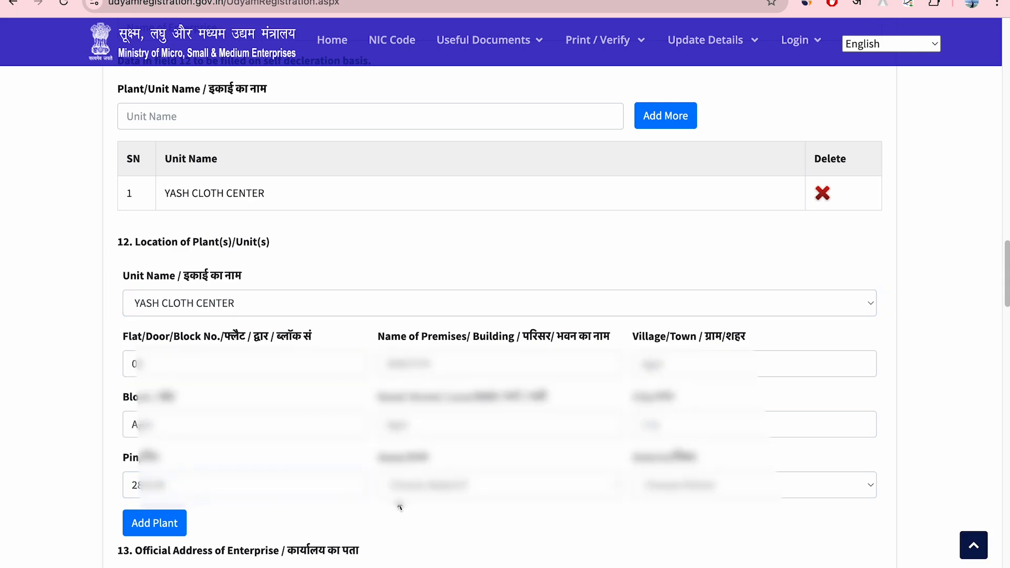
Set the plant's state to Uttar Pradesh and district to Agra, then add the plant.
click(437, 485)
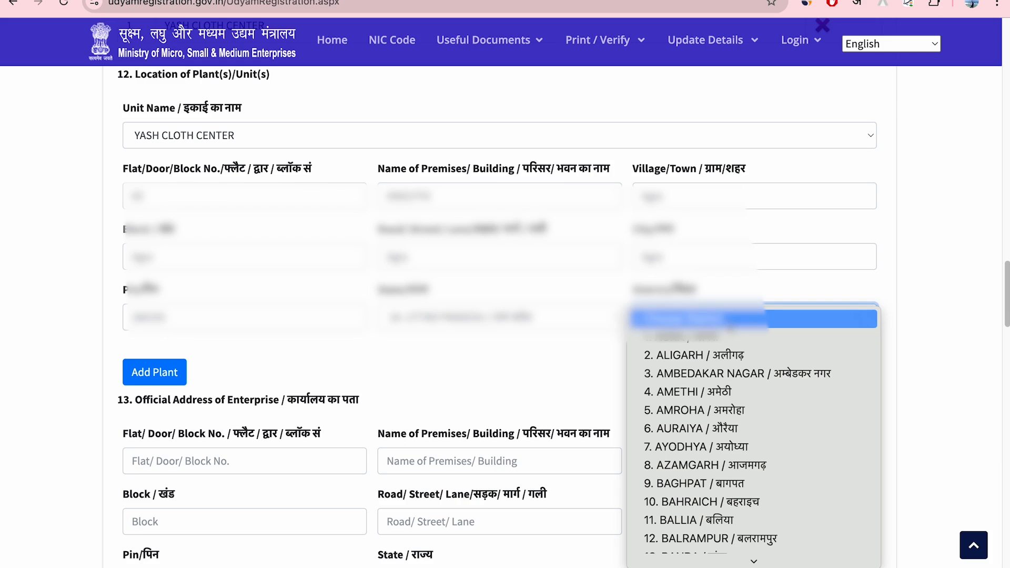
click(729, 337)
scroll(947, 315, down, 2)
scroll(947, 315, down, 3)
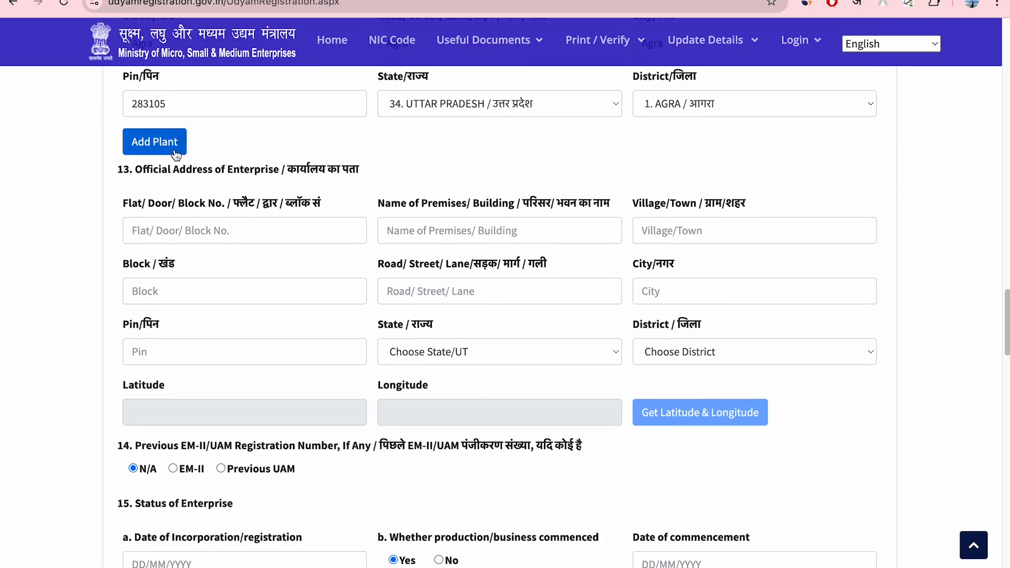
click(175, 152)
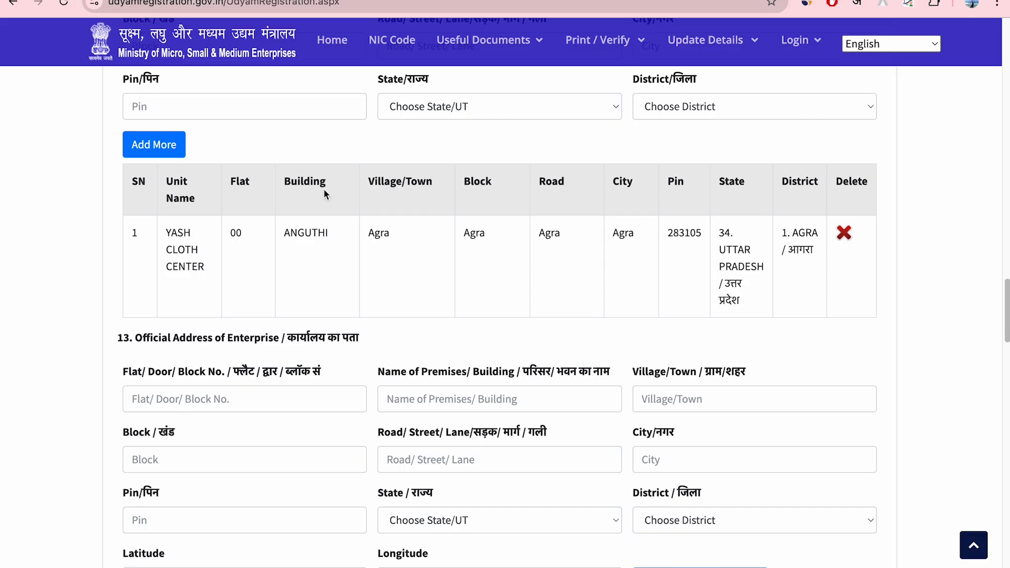
Fill the official address fields with state Uttar Pradesh and district Agra.
scroll(323, 189, down, 5)
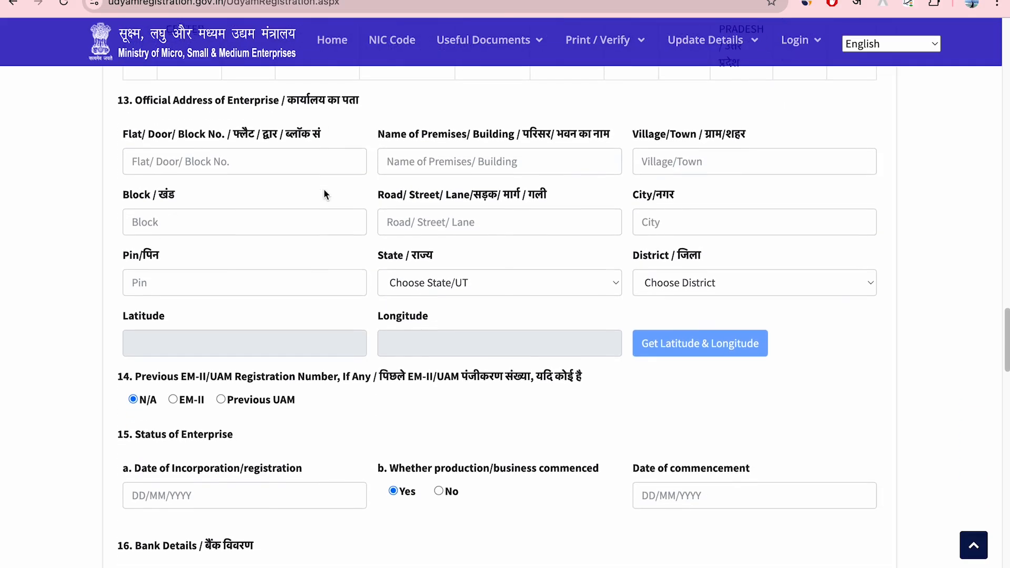
scroll(324, 194, up, 7)
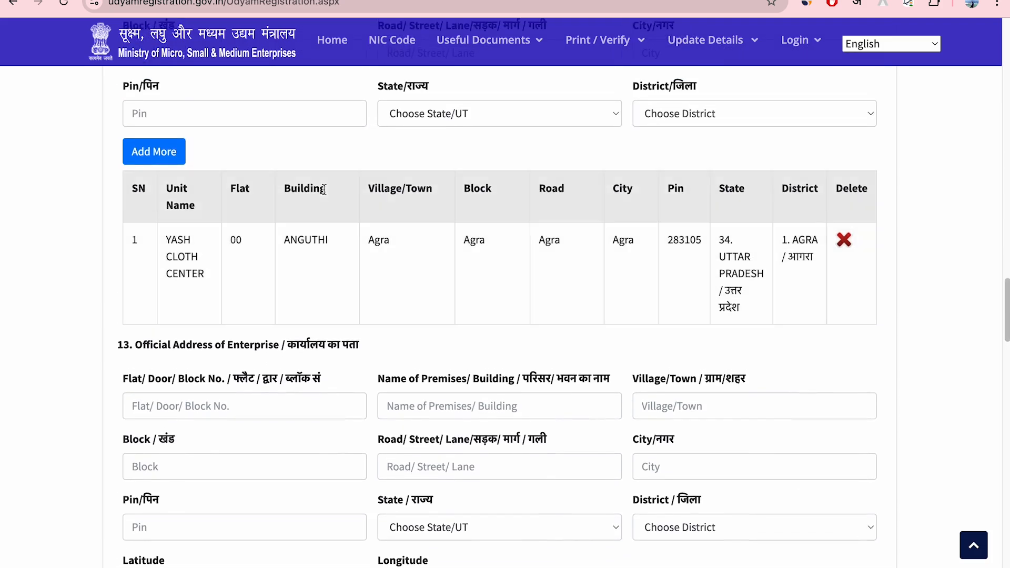
scroll(324, 194, up, 3)
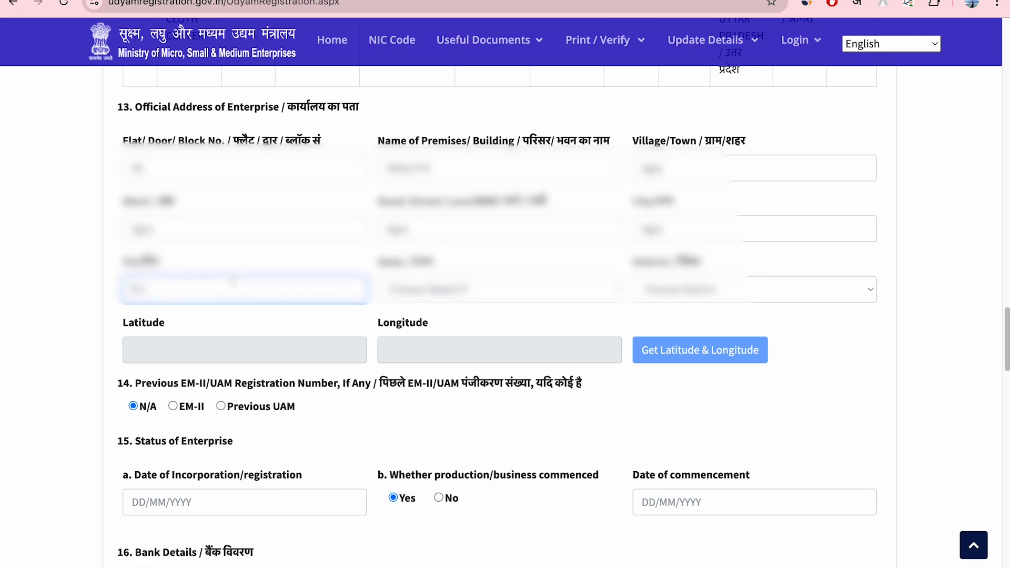
key(Tab)
key(space)
scroll(455, 293, down, 10)
click(473, 513)
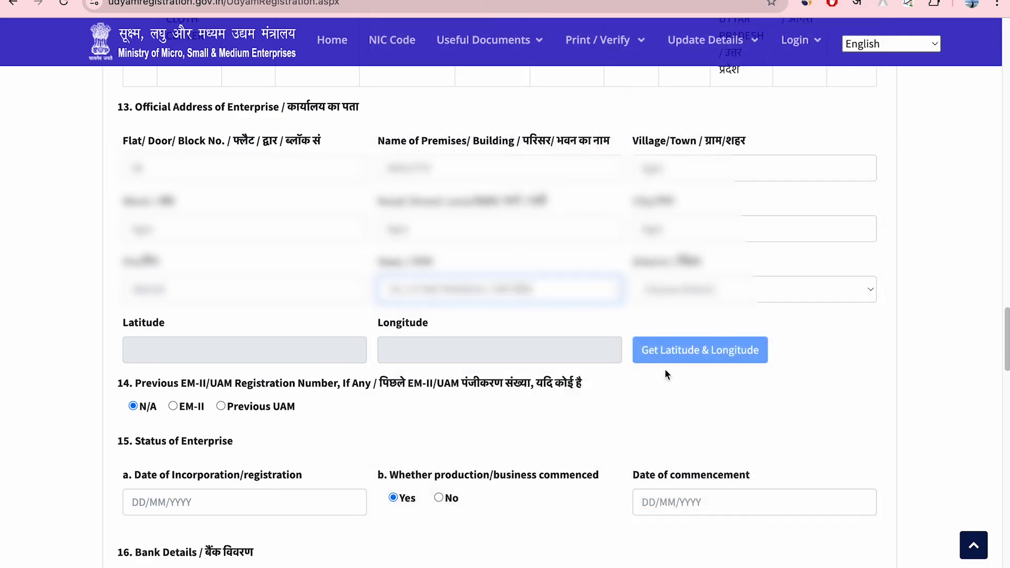
click(717, 291)
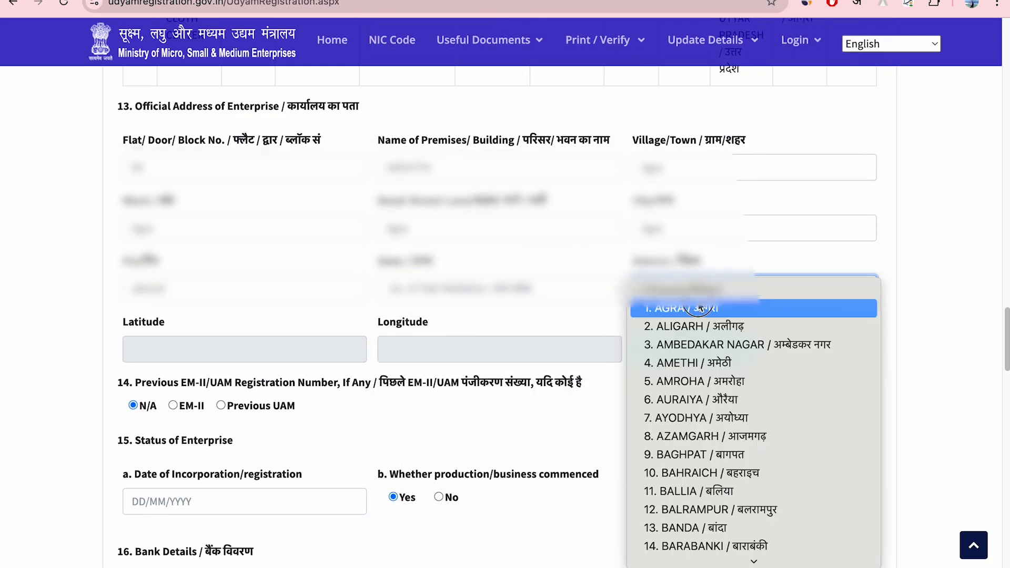
click(716, 308)
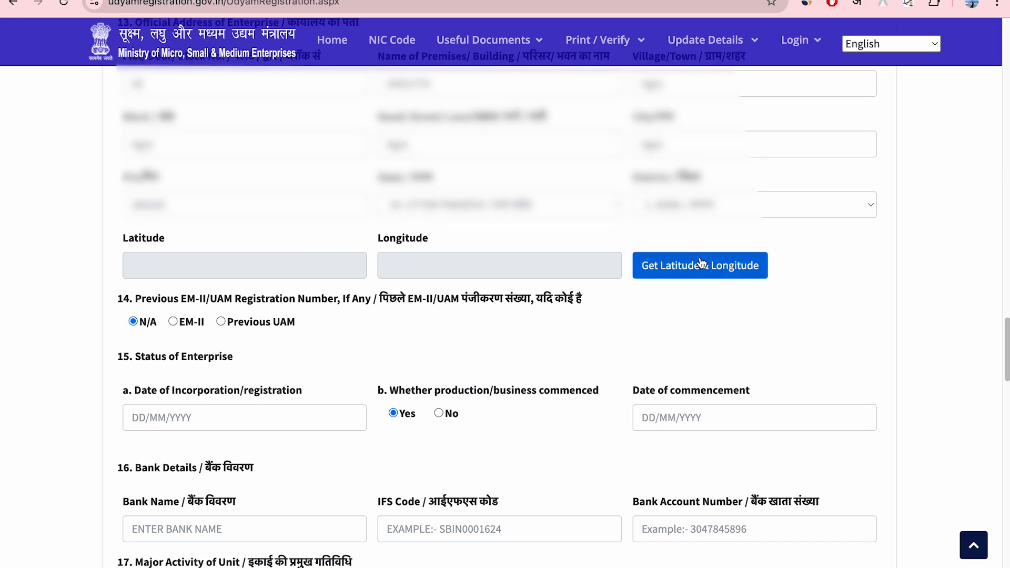
Geo-tag the enterprise by pinning a spot inside Agra on the map and accepting the coordinates.
click(701, 264)
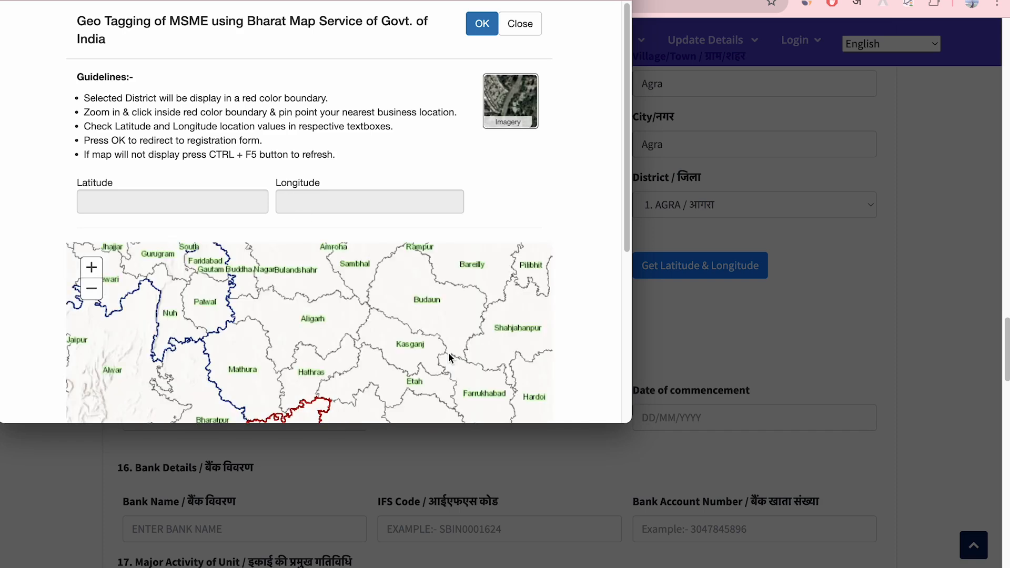
click(317, 407)
click(482, 23)
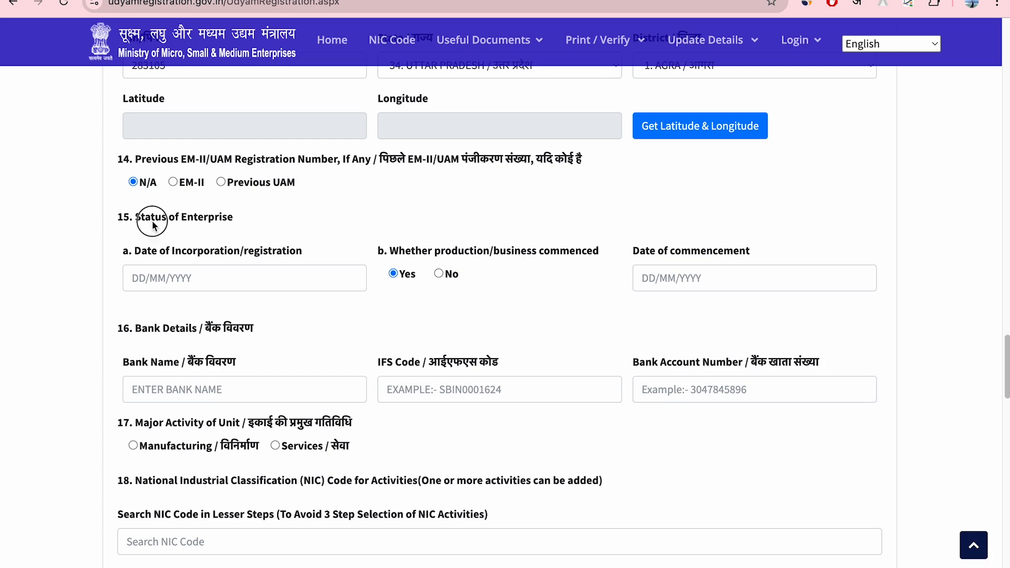
drag(152, 222, 253, 215)
drag(165, 255, 257, 256)
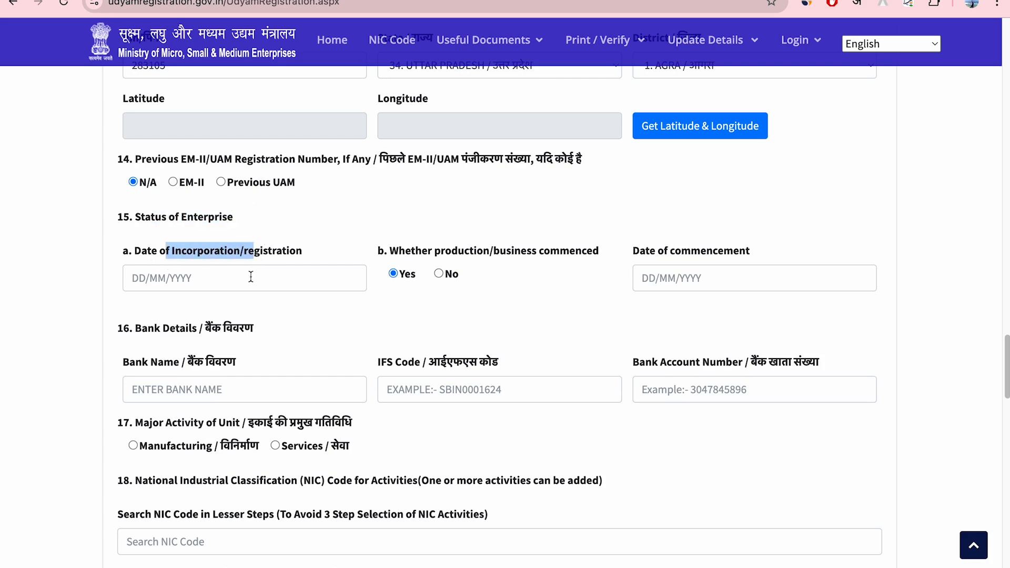
click(251, 276)
Set both Date of Incorporation and Date of Commencement to 12/04/2024.
click(187, 303)
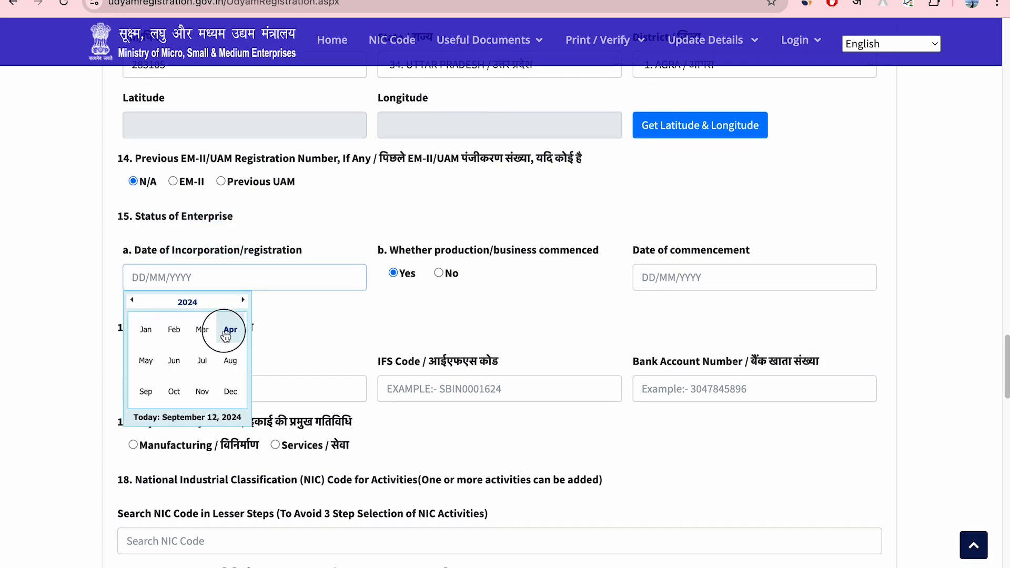
click(230, 330)
click(217, 341)
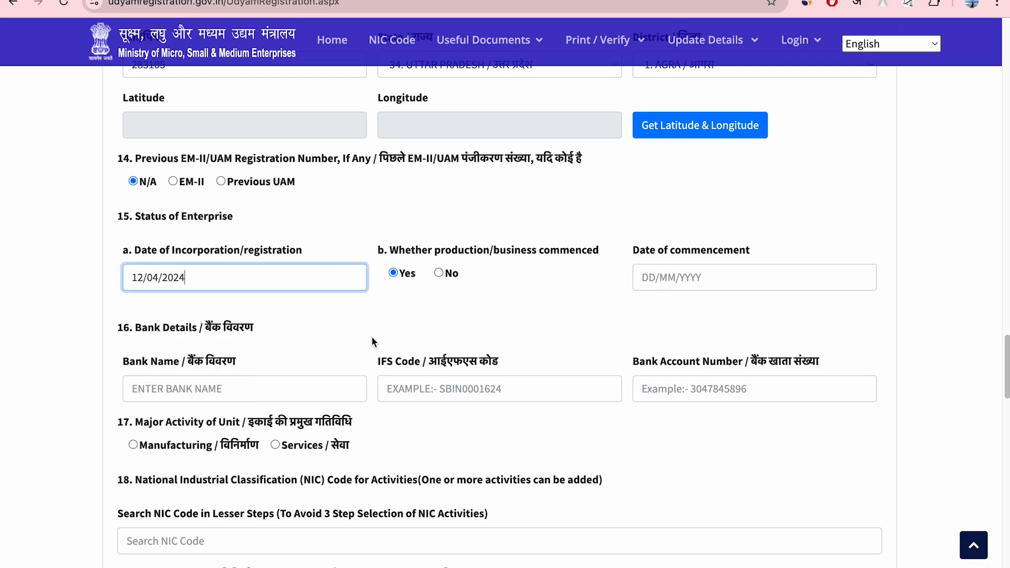
scroll(497, 310, down, 1)
click(700, 249)
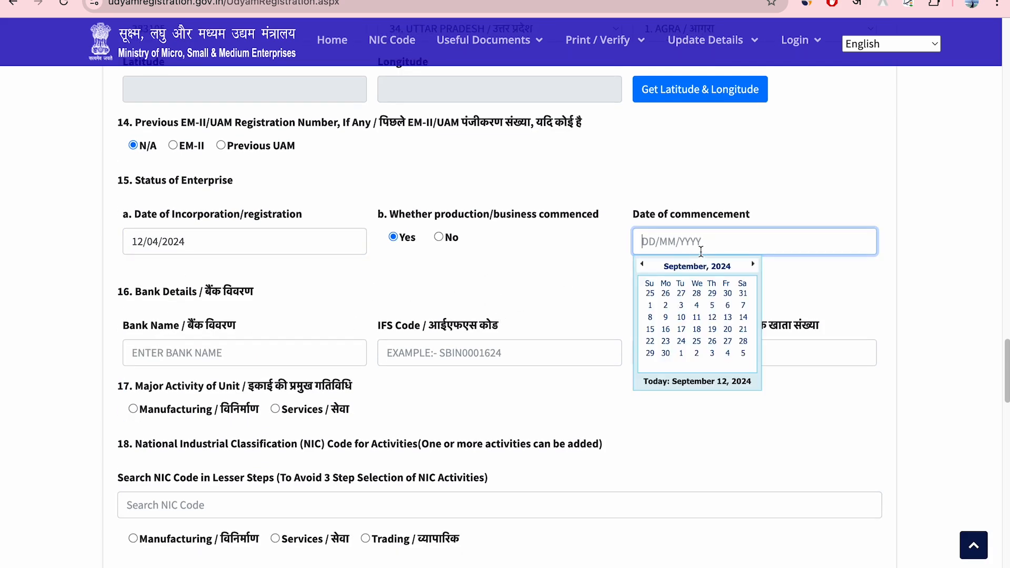
click(725, 267)
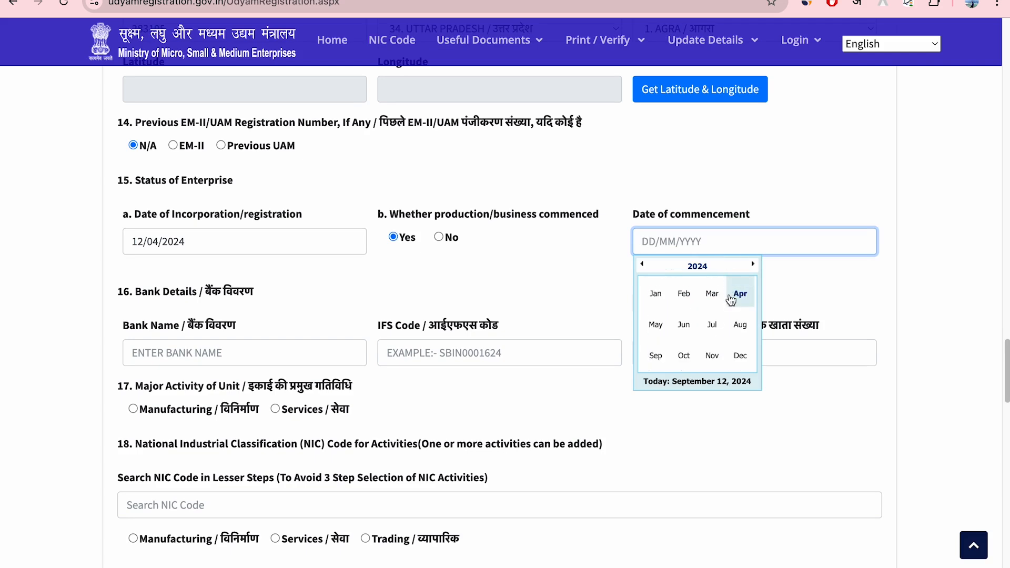
click(737, 293)
click(728, 306)
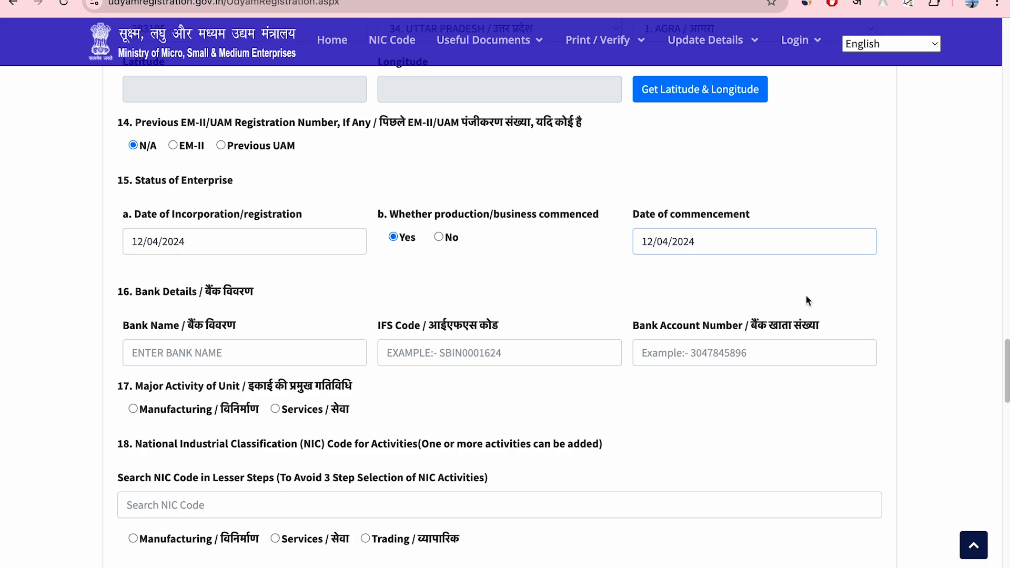
scroll(808, 299, down, 2)
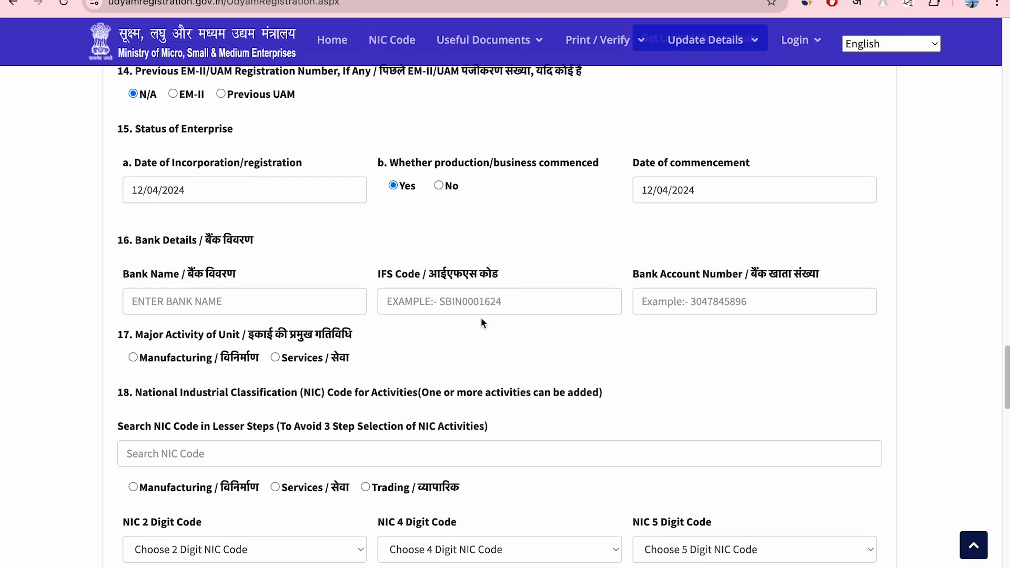
Enter bank name AXIS BANK, IFS code UTIB0002427 and the bank account number.
click(321, 304)
text(AXIS BANK)
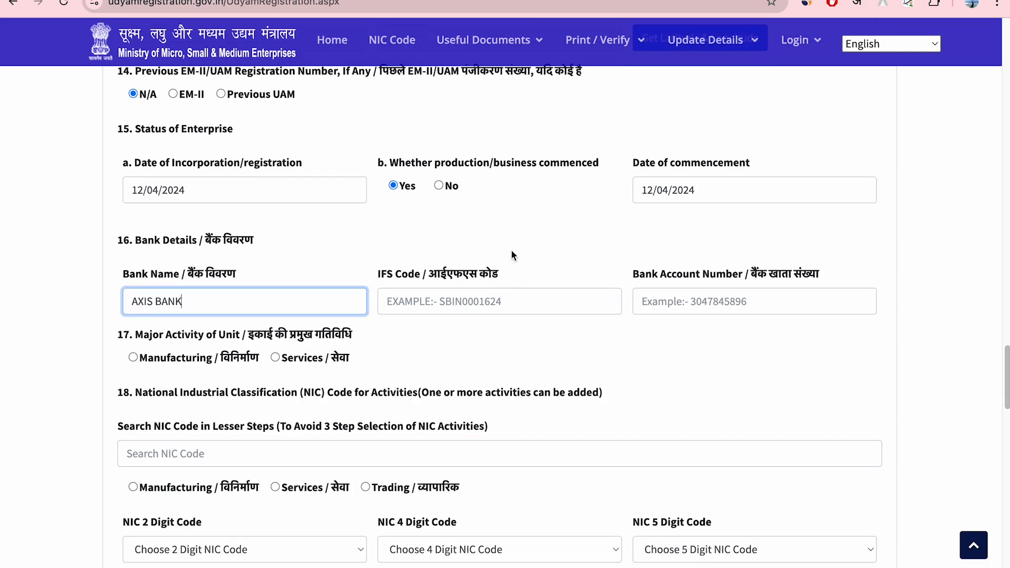
click(490, 307)
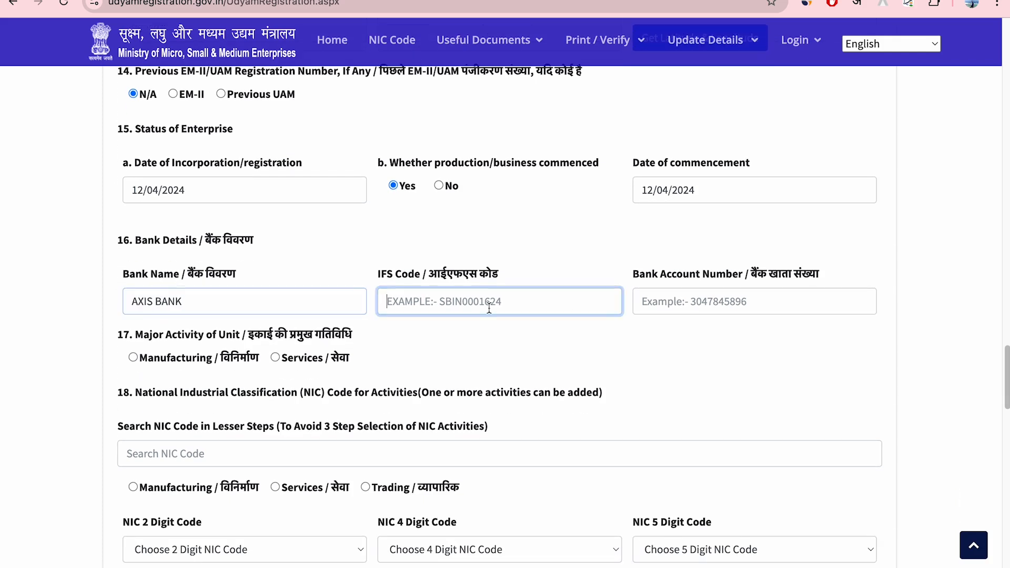
text(UTIB0002427)
click(716, 304)
text(***************)
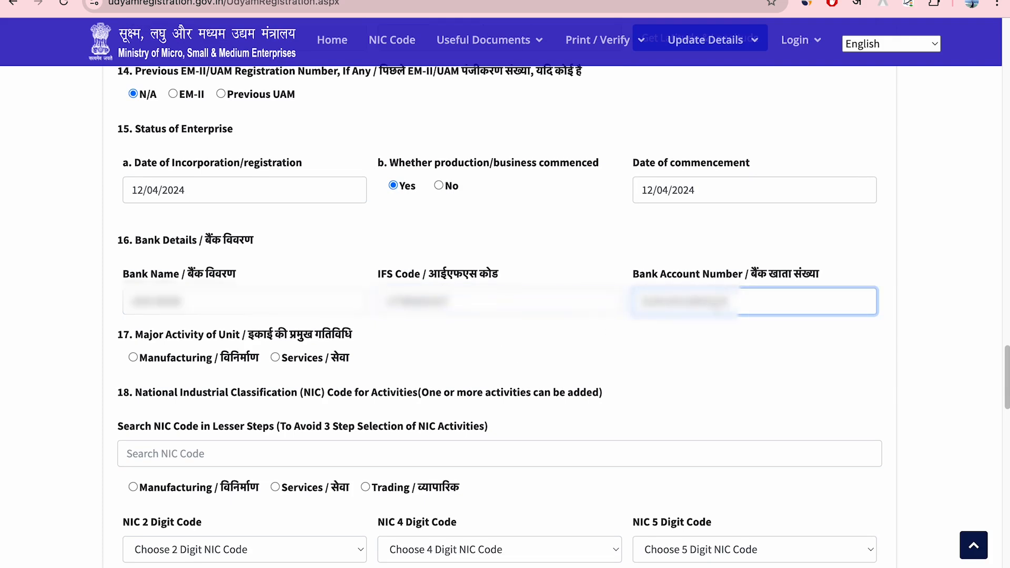
click(746, 359)
Type 'clot' into the Search NIC Code box.
scroll(746, 359, down, 3)
click(203, 454)
text(clot)
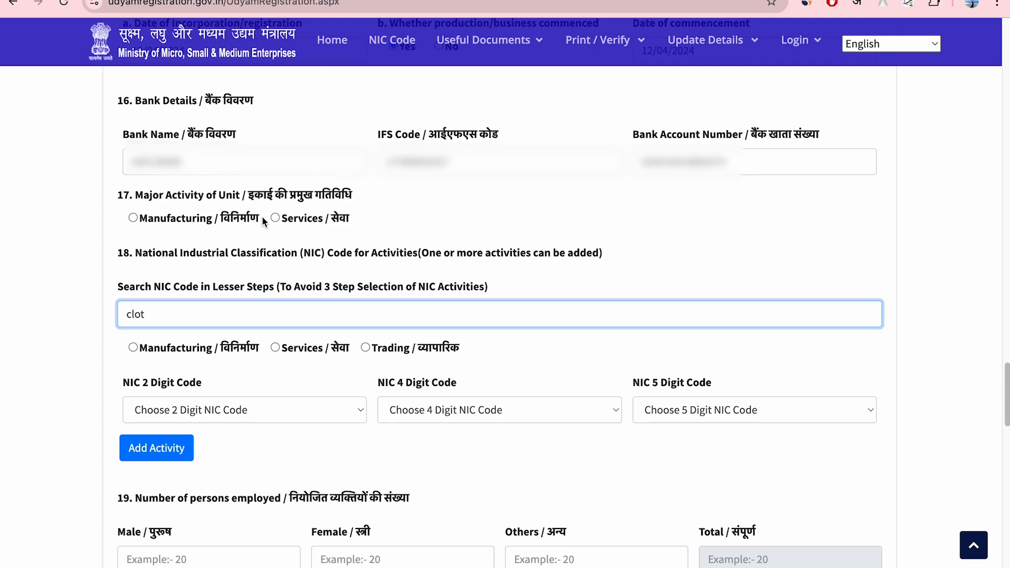
Complete the 'cloth' NIC search and set major activity to Services, classified as Trading.
text(h)
click(275, 218)
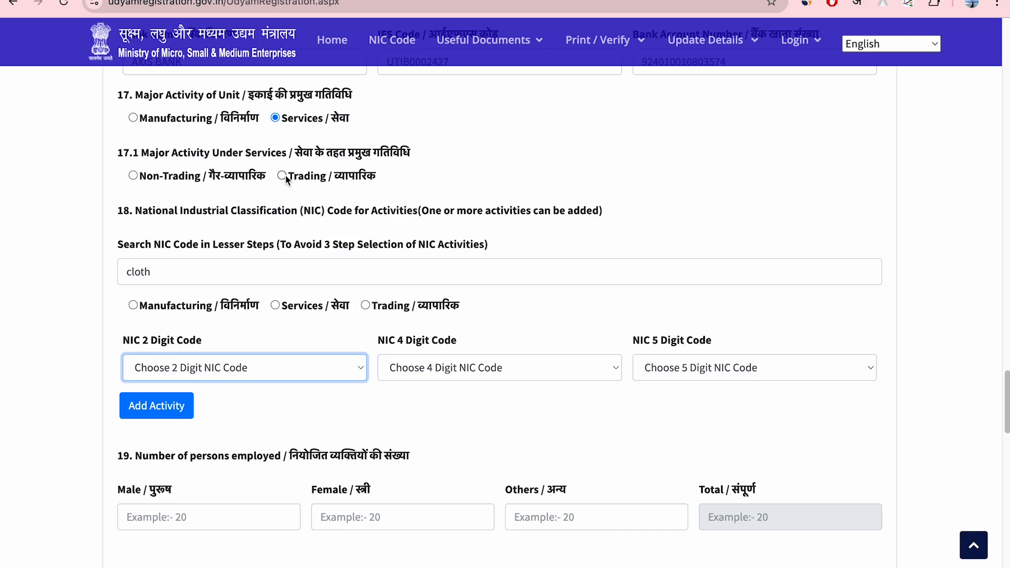
click(282, 177)
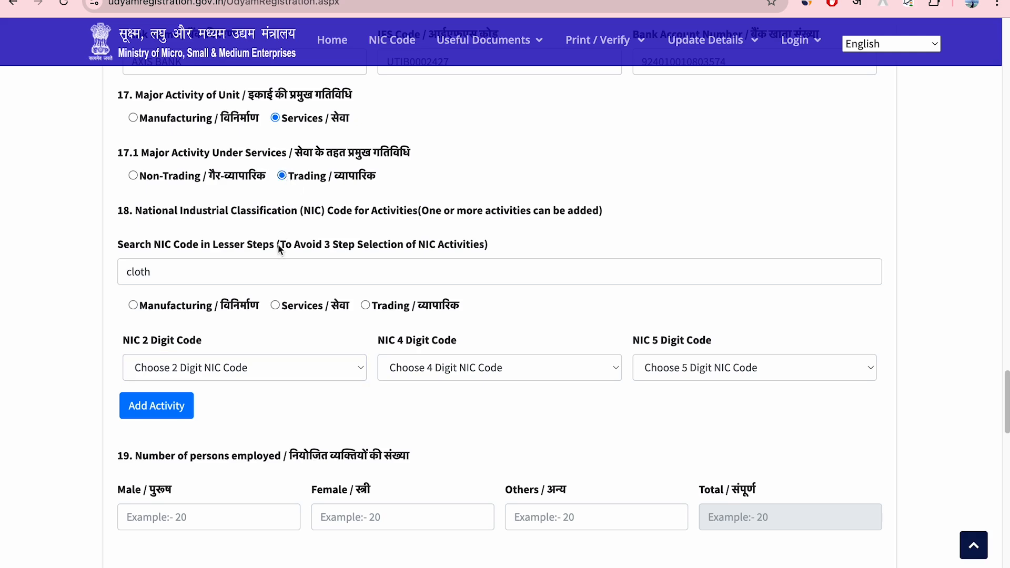
Choose NIC codes 46, 4641 and 46419 (other clothing items n.e.c.) and add the activity.
click(295, 366)
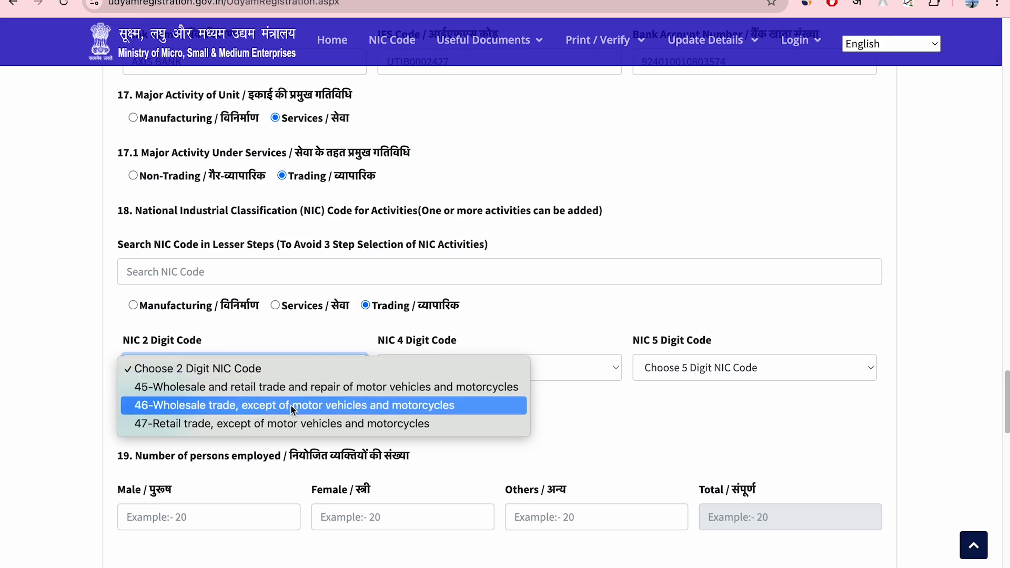
click(321, 406)
click(463, 368)
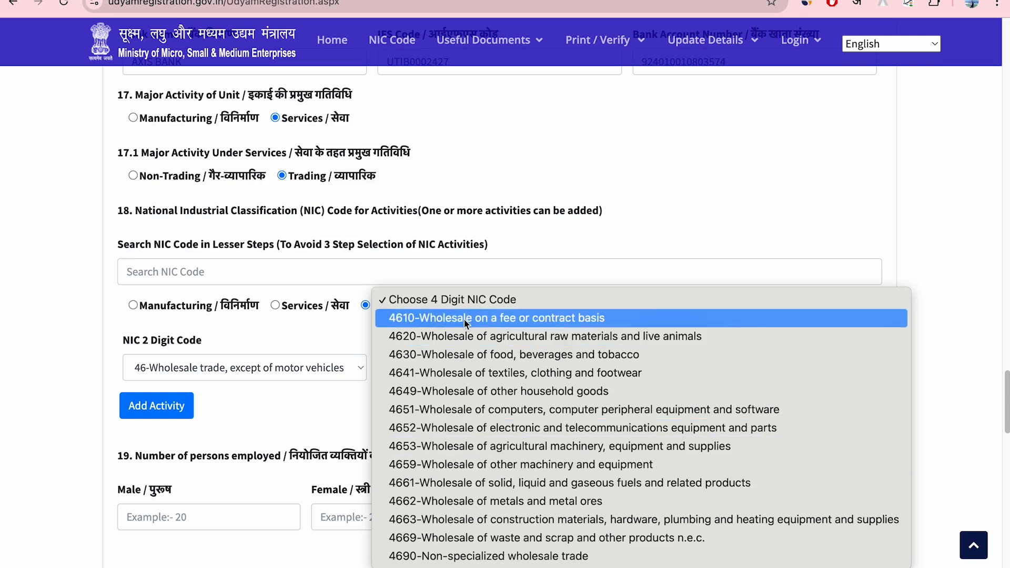
click(459, 377)
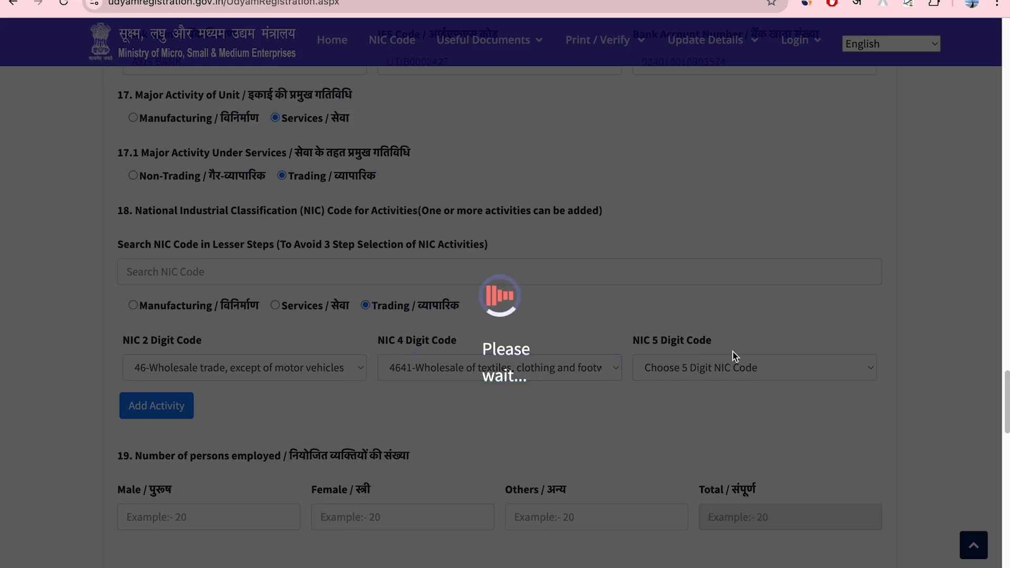
scroll(510, 432, down, 2)
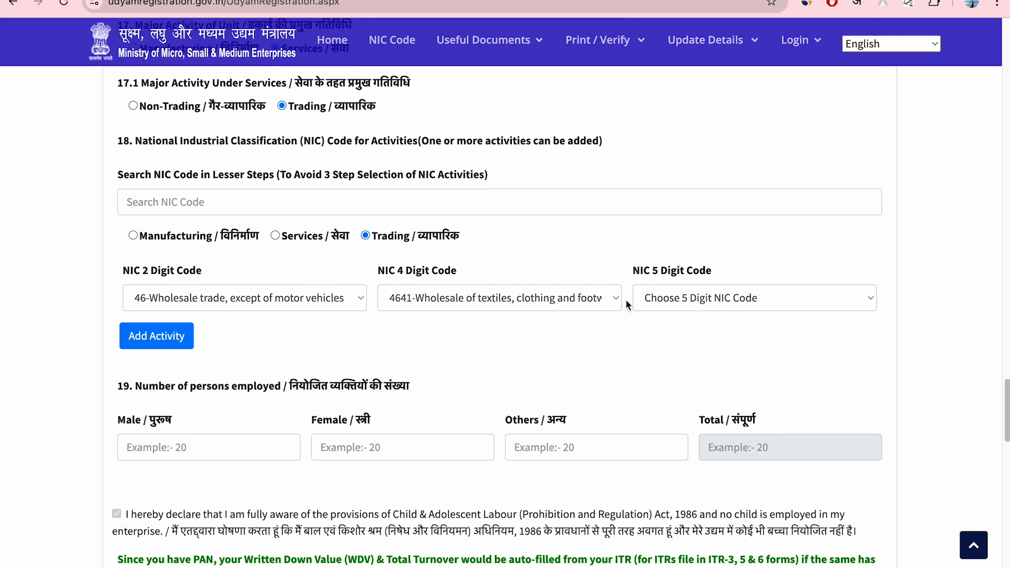
click(702, 299)
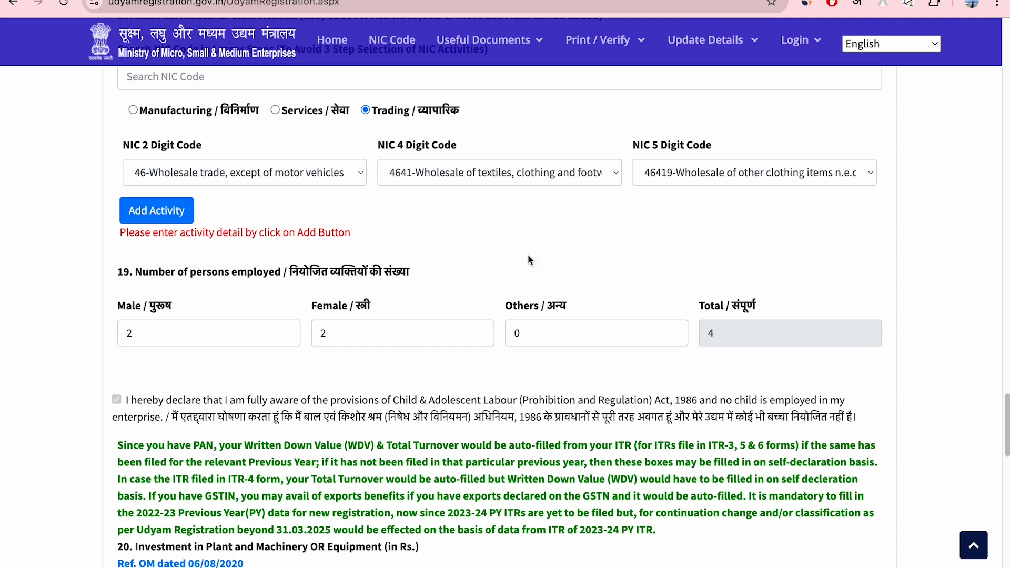
click(181, 210)
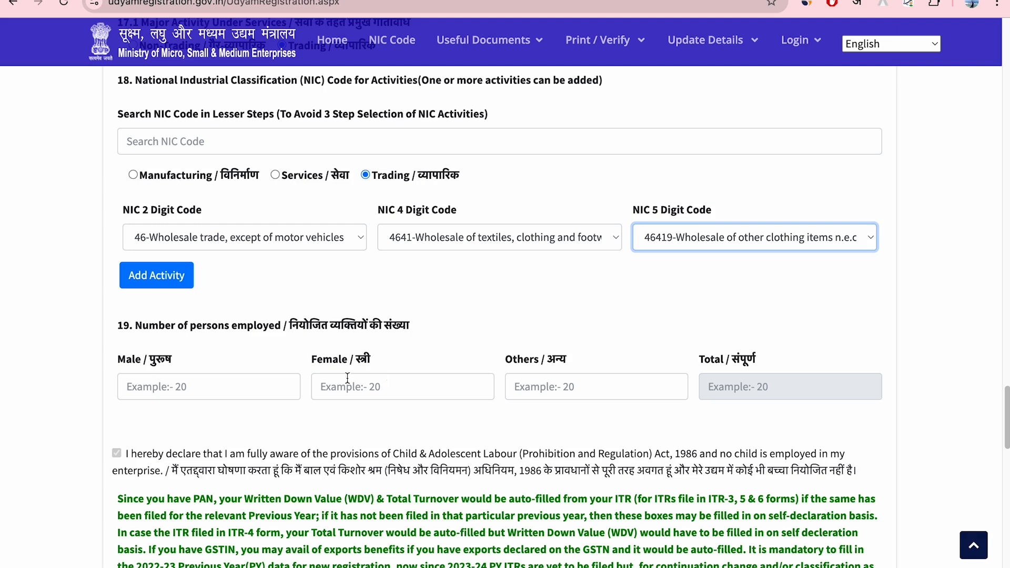
Enter employee counts: 2 male, 2 female, 0 others.
click(264, 387)
text(2)
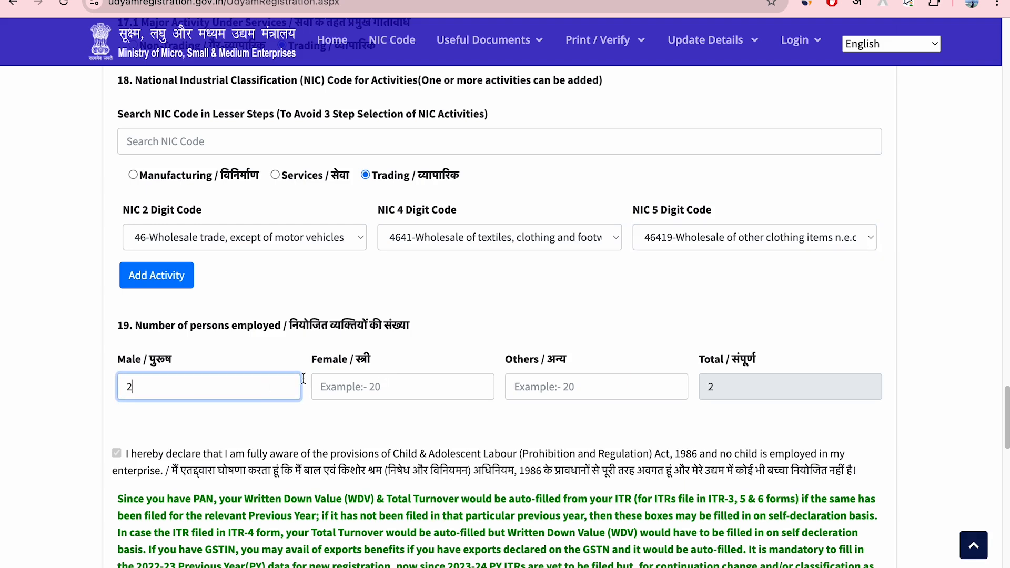
key(Tab)
text(2)
click(506, 381)
text(0)
scroll(361, 393, down, 8)
Enter 0 for written down value, exclusion amount and total turnover.
click(273, 309)
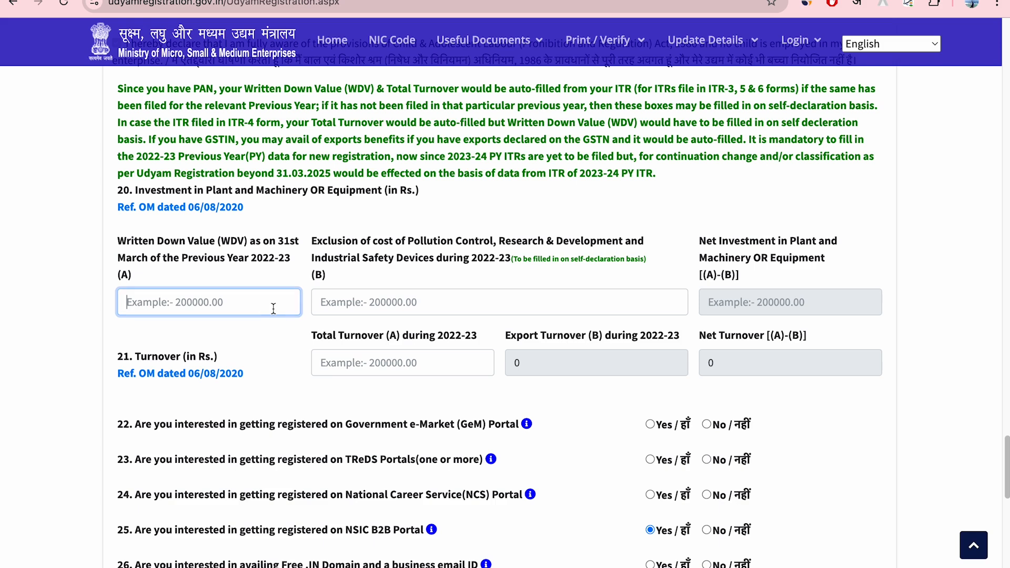
text(0)
click(397, 298)
text(0)
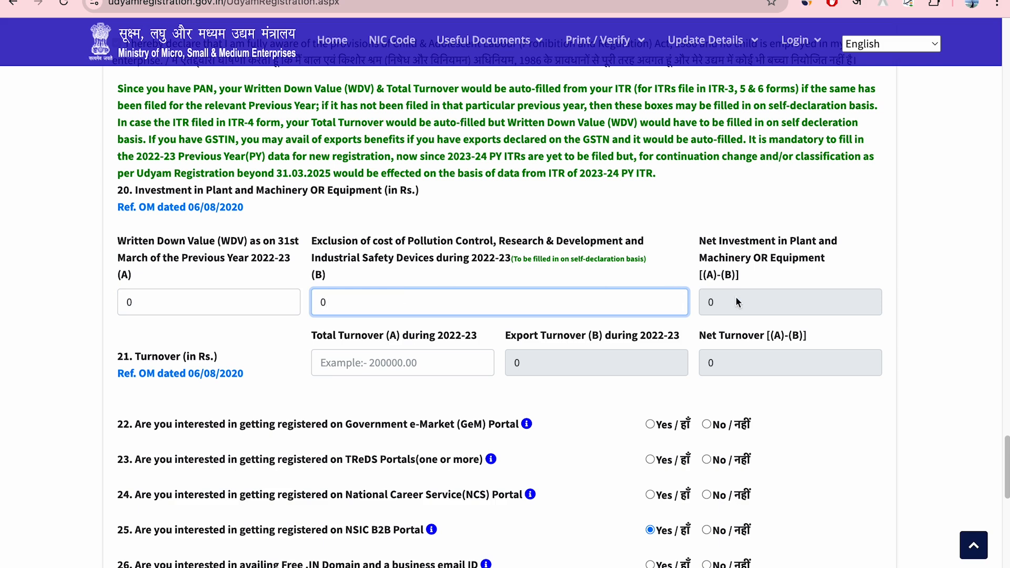
click(422, 361)
text(0)
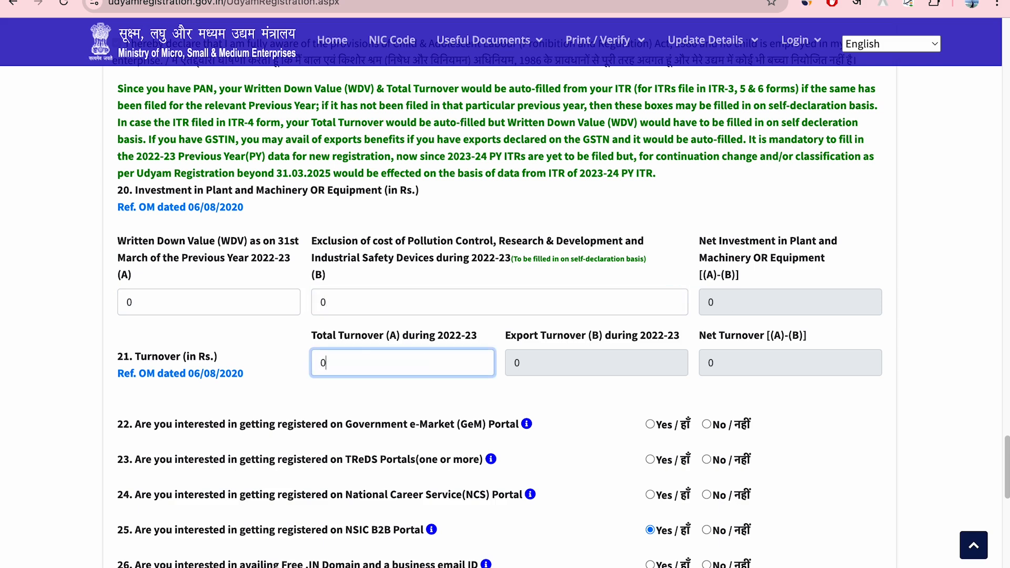
click(773, 420)
scroll(774, 419, down, 3)
Answer No to the GeM, TReDS, NCS, NSIC B2B, .IN domain and Skill India questions.
click(718, 292)
click(717, 327)
click(720, 363)
click(720, 398)
click(719, 434)
click(720, 463)
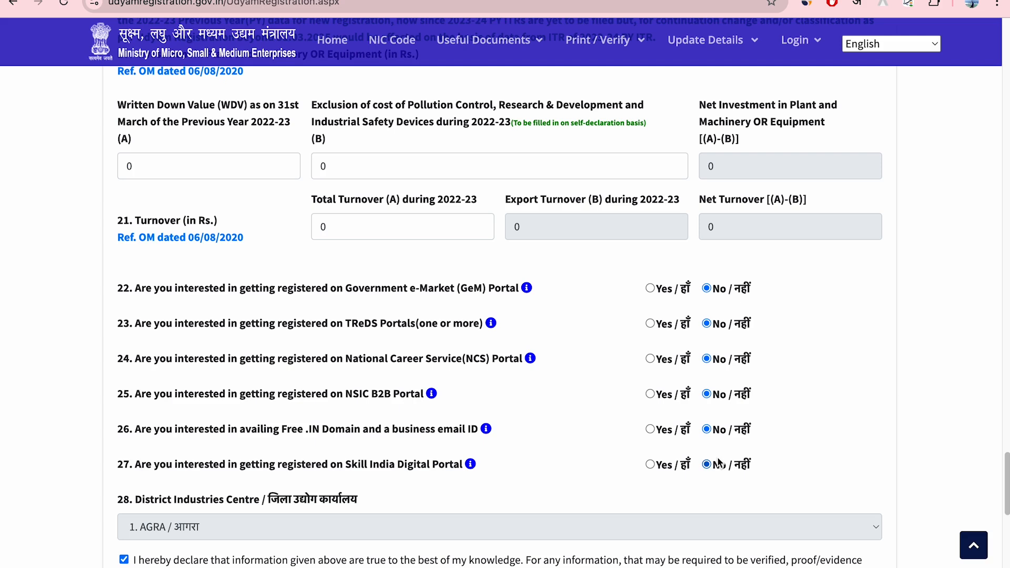
scroll(719, 457, down, 6)
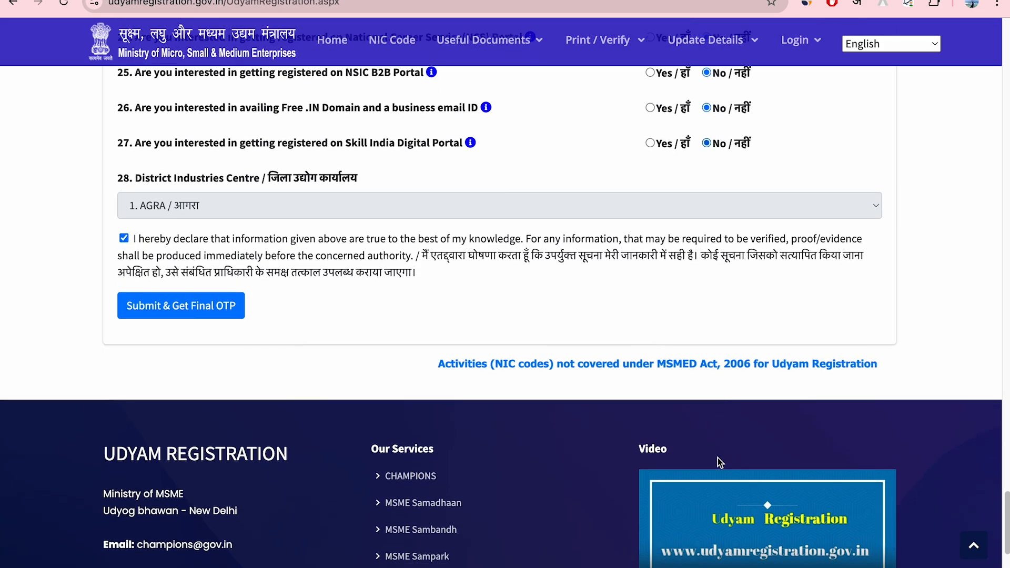
Request the final OTP, confirm the details, then enter the verification code and the received OTP.
click(195, 314)
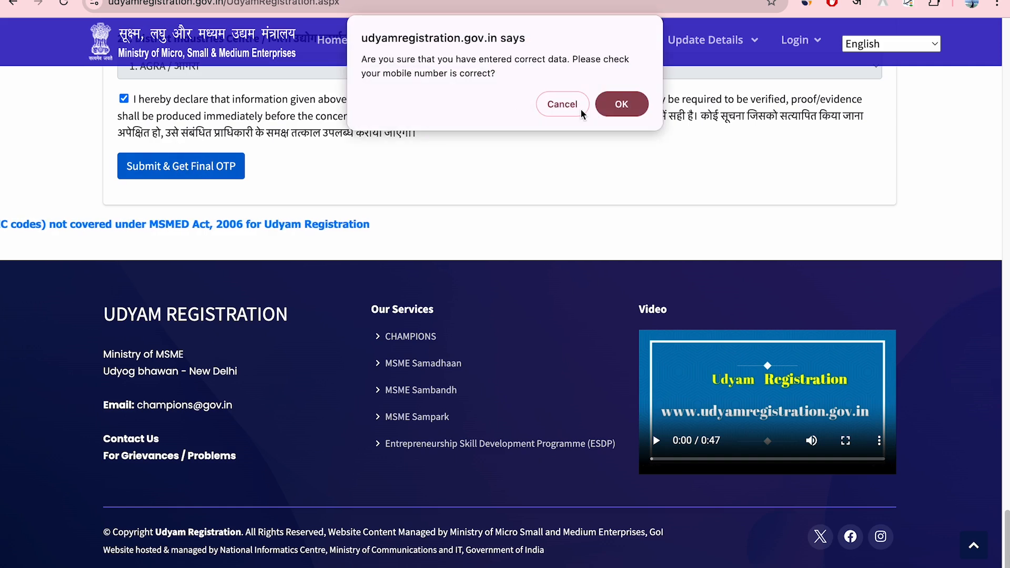
click(624, 105)
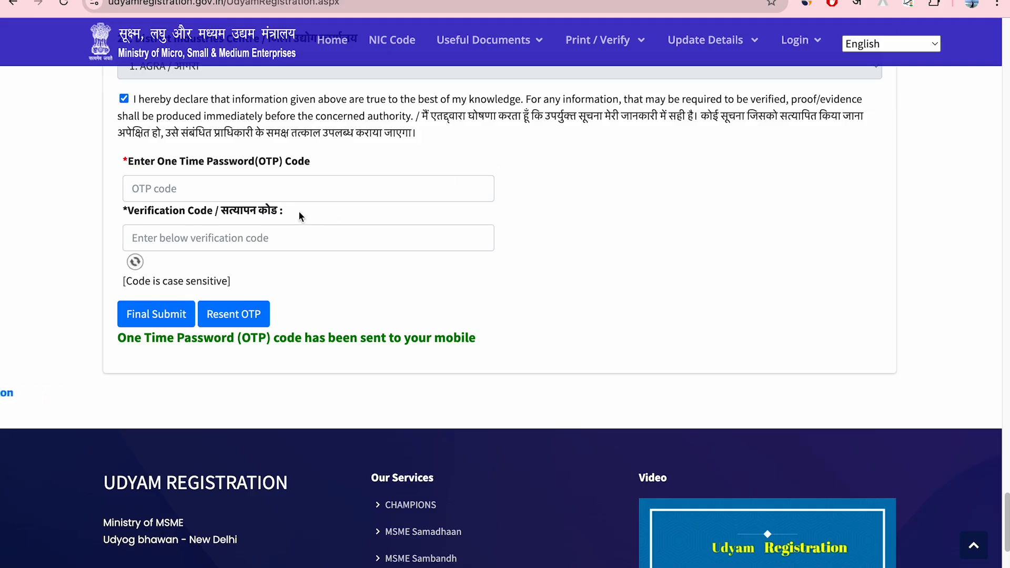
click(297, 238)
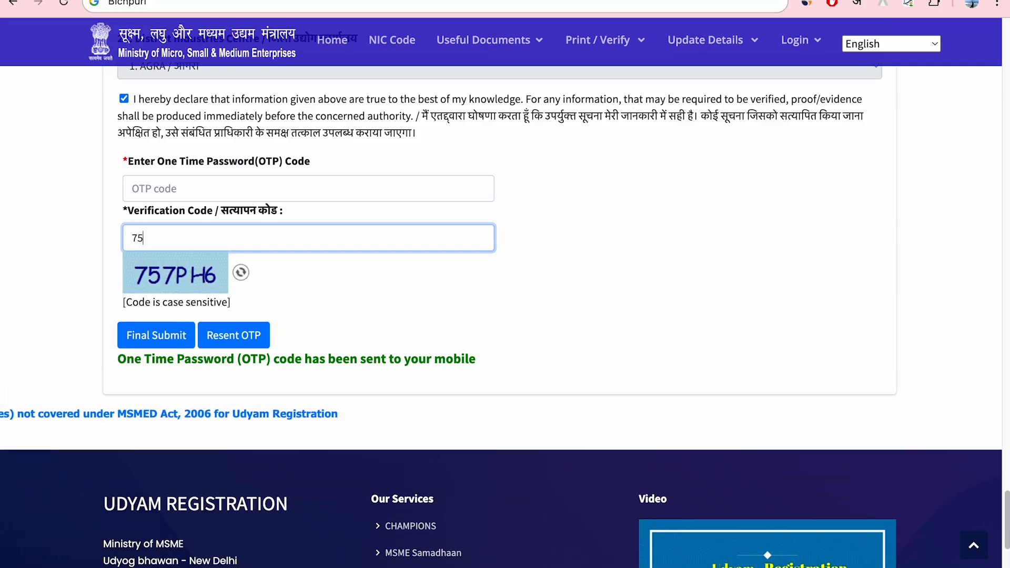
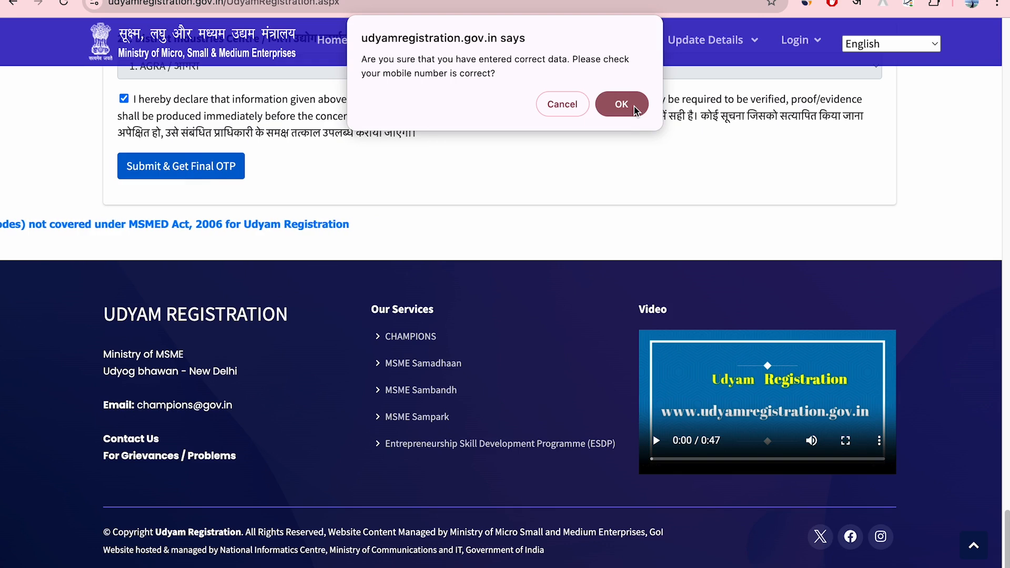
Confirm the final submission and acknowledge the success alert to reach the thank-you page.
click(635, 106)
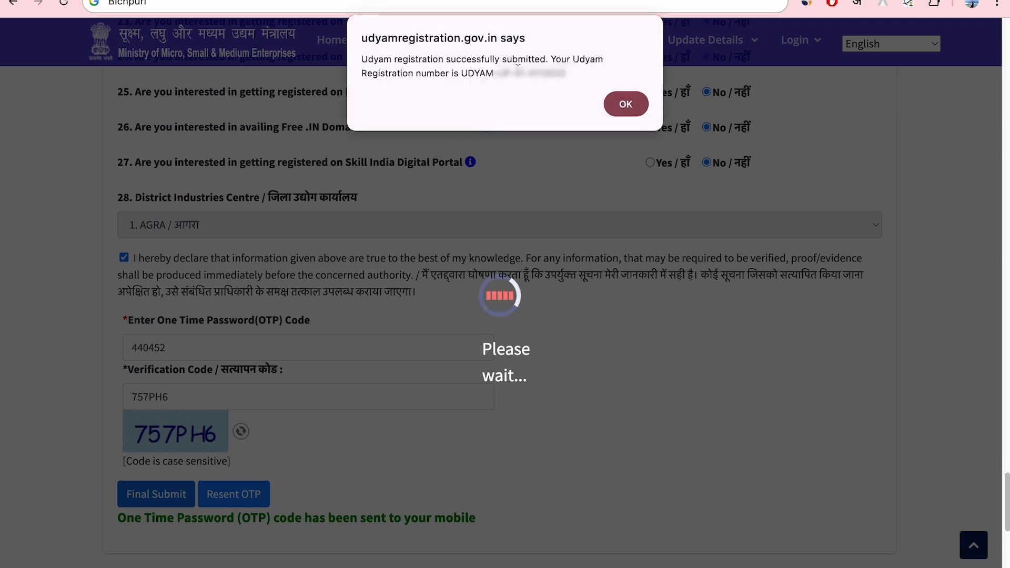
click(626, 104)
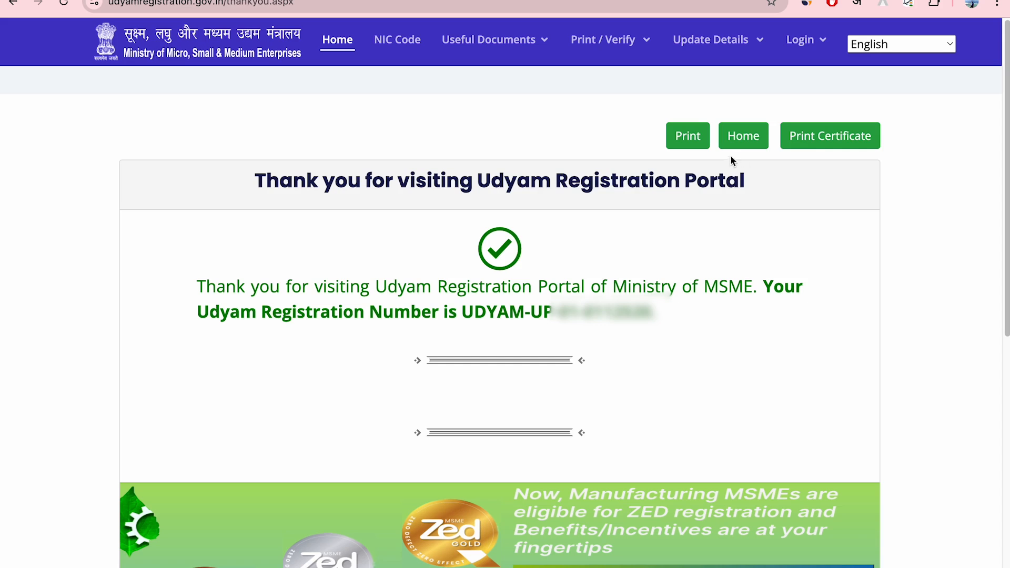
On the Print Certificate login, paste the Udyam registration number and registered mobile number.
click(826, 141)
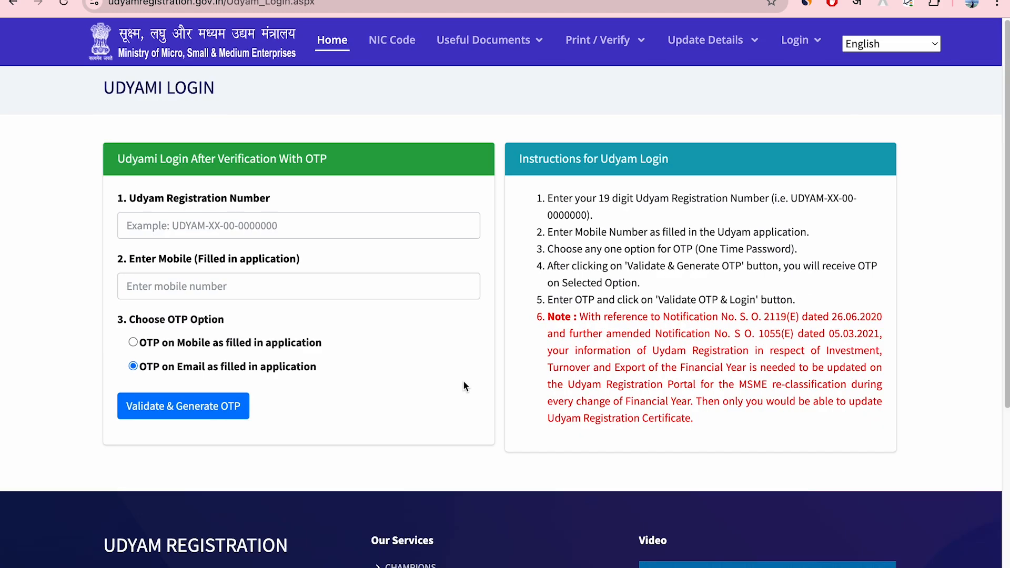
click(308, 226)
key(super+v)
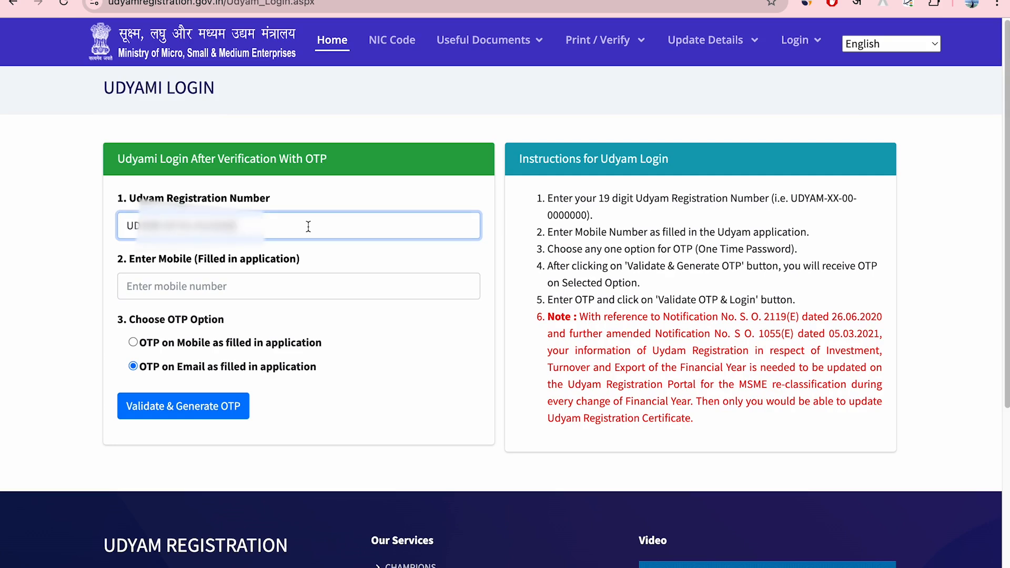
click(271, 285)
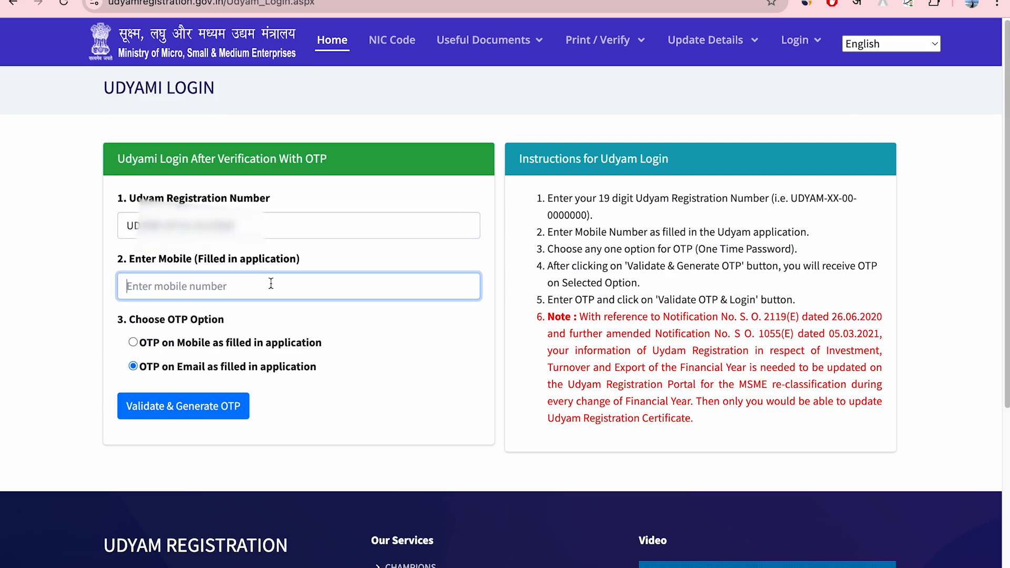
key(super+v)
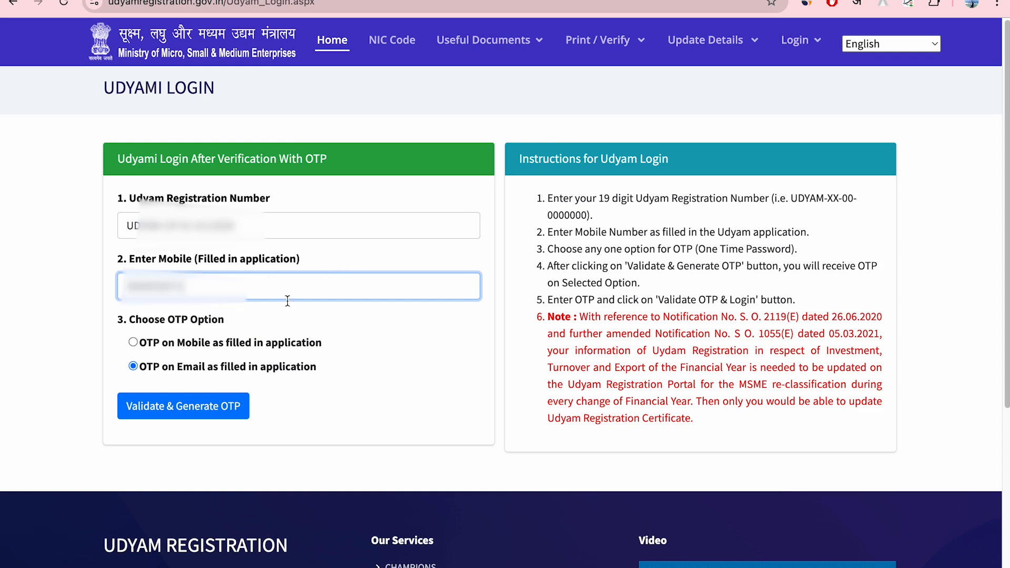
Choose OTP on Mobile, generate the OTP, enter it and log in.
click(175, 342)
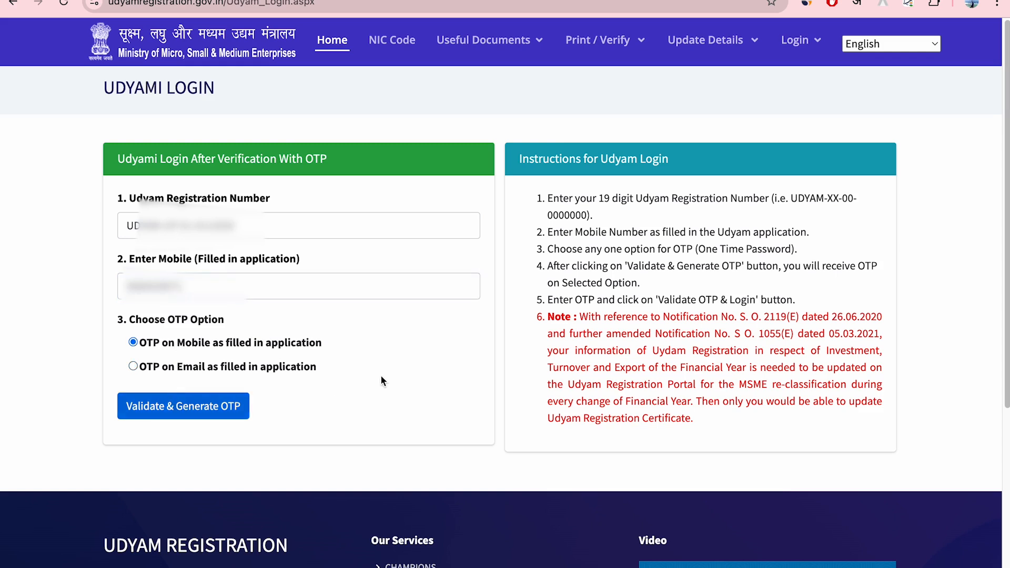
click(220, 410)
click(394, 421)
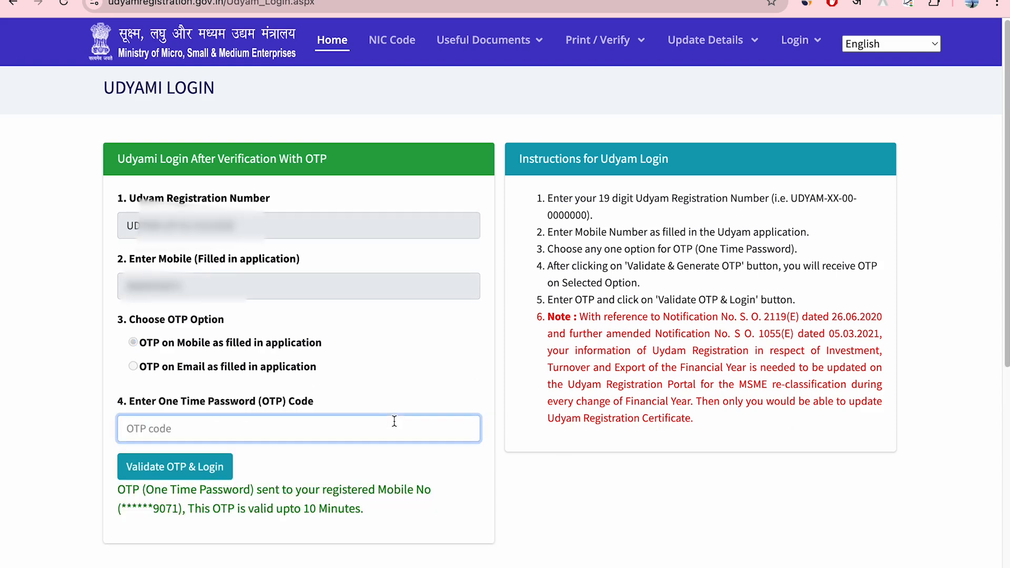
click(219, 466)
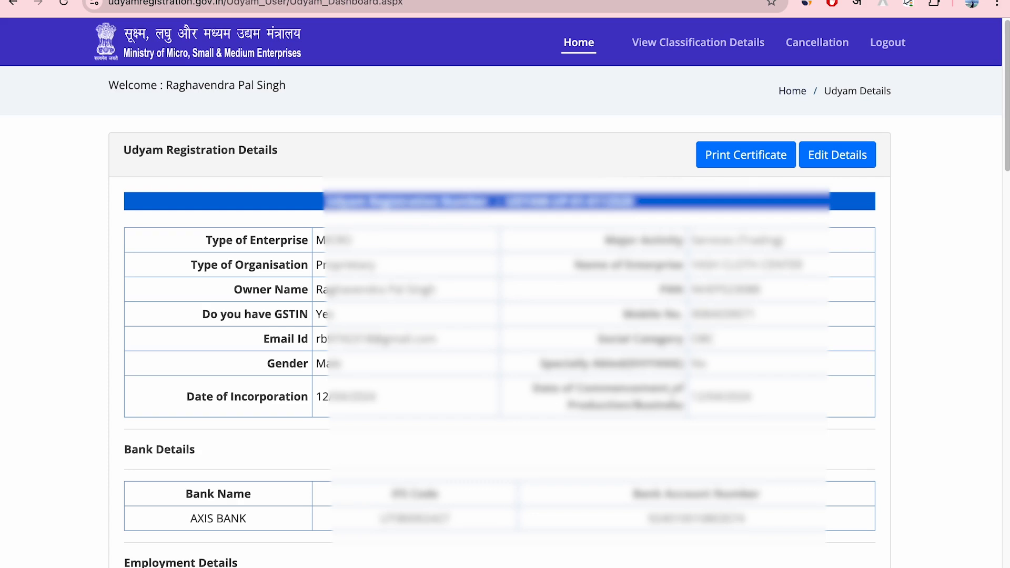
Print the certificate with annexure and save it as PDF 'Udyam Certificate'.
click(747, 161)
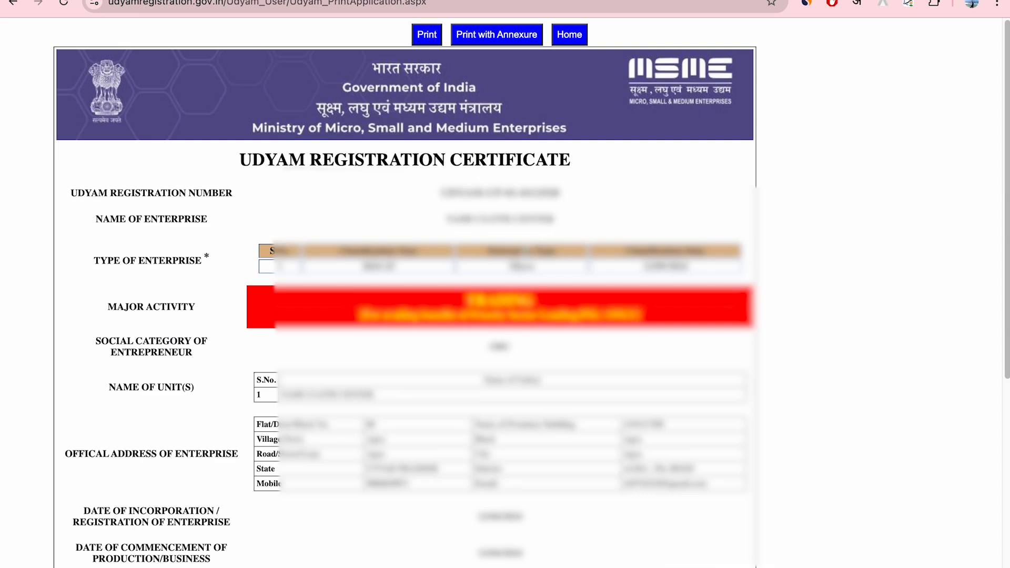
click(520, 35)
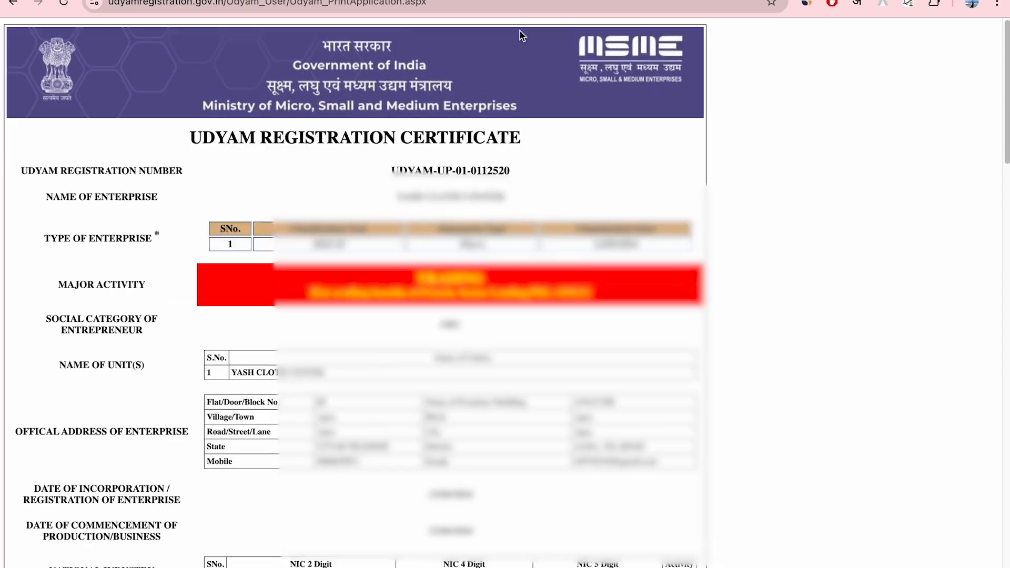
click(817, 451)
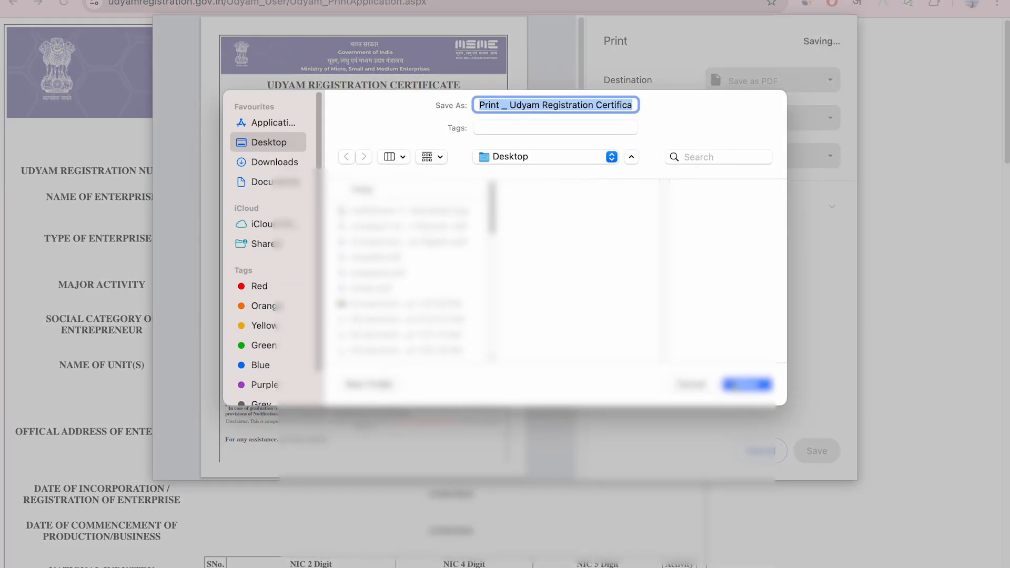
text(Udyam Certificate)
key(Return)
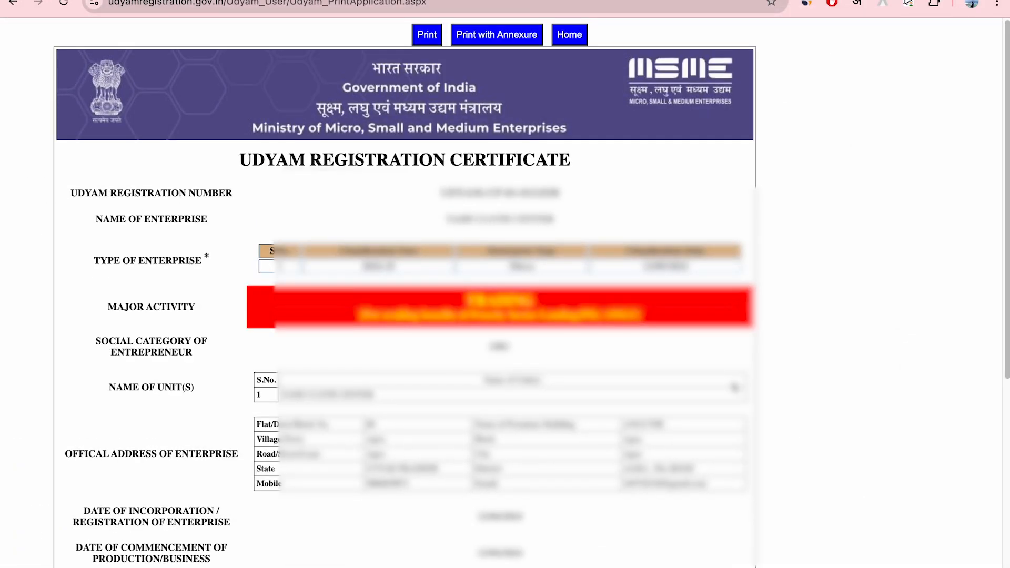